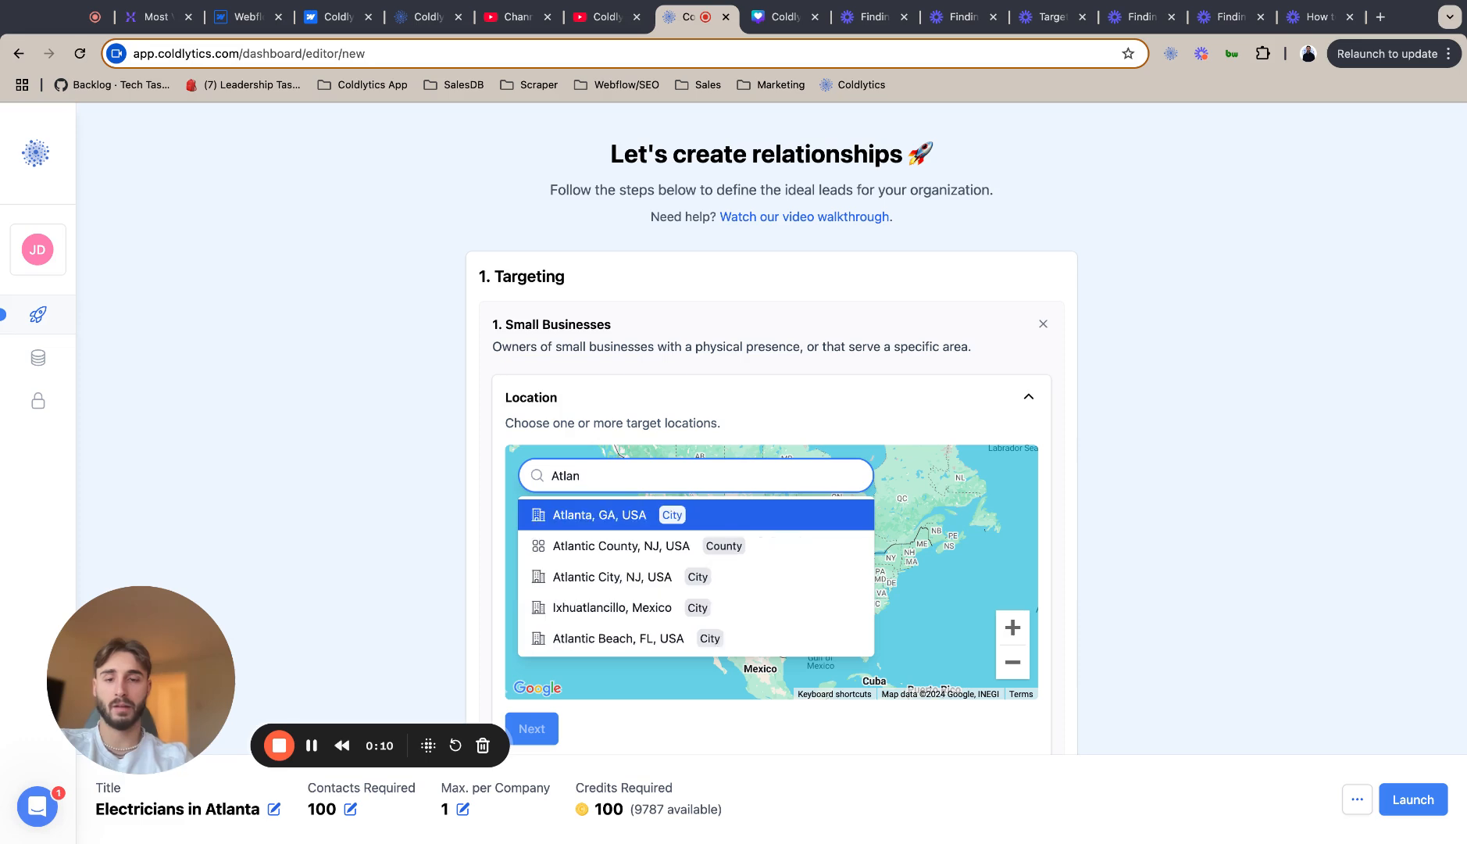
Add Atlanta, GA, USA as the target location with a 25-mile radius and complete the Location section
{"action": "left_click", "coordinate": [671, 513]}
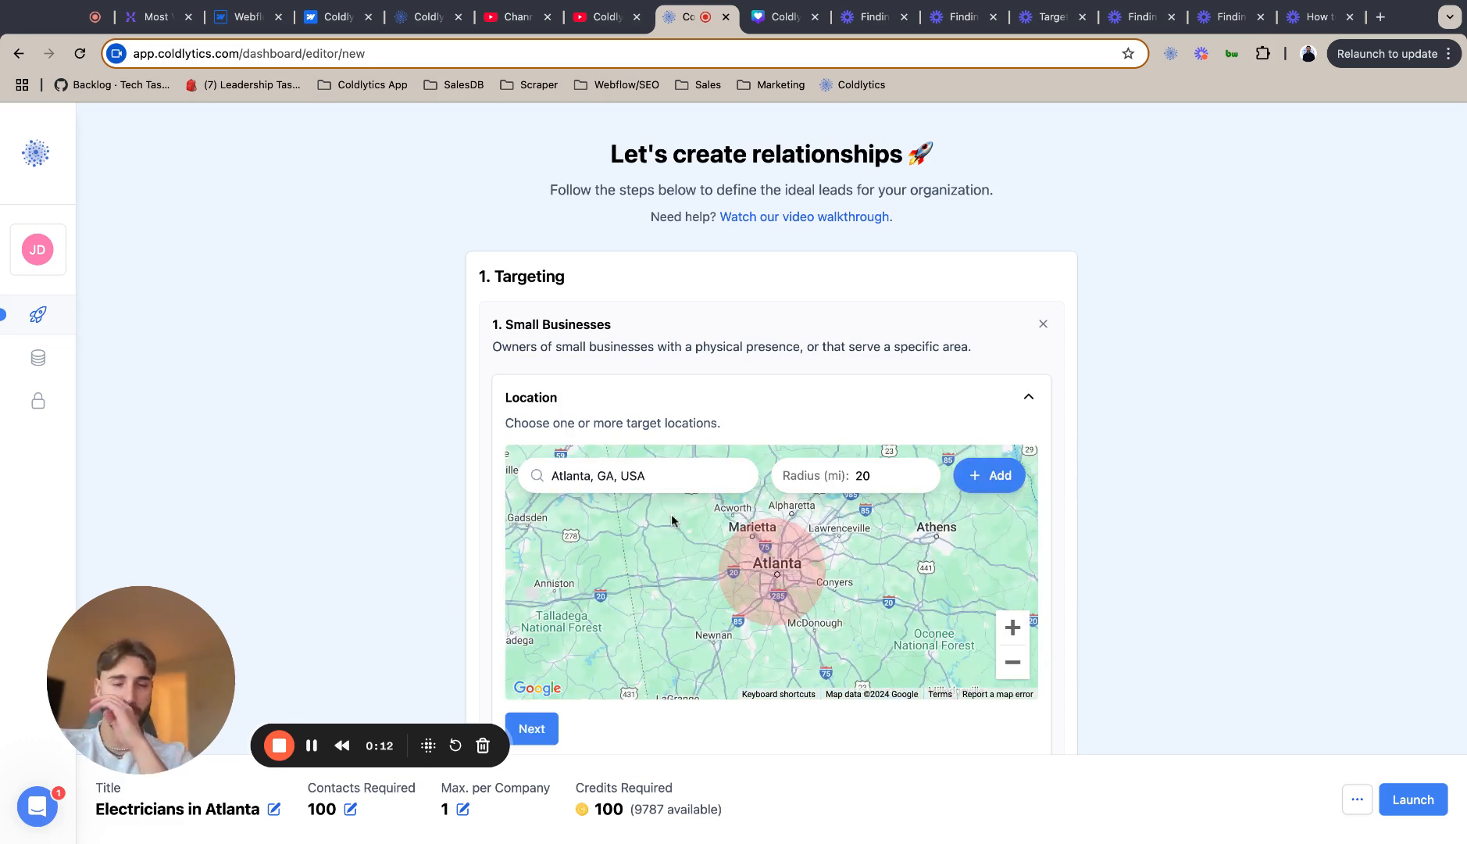
{"action": "left_click", "coordinate": [923, 472]}
{"action": "left_click", "coordinate": [923, 472]}
{"action": "left_click", "coordinate": [923, 472]}
{"action": "left_click", "coordinate": [923, 472]}
{"action": "left_click", "coordinate": [923, 472]}
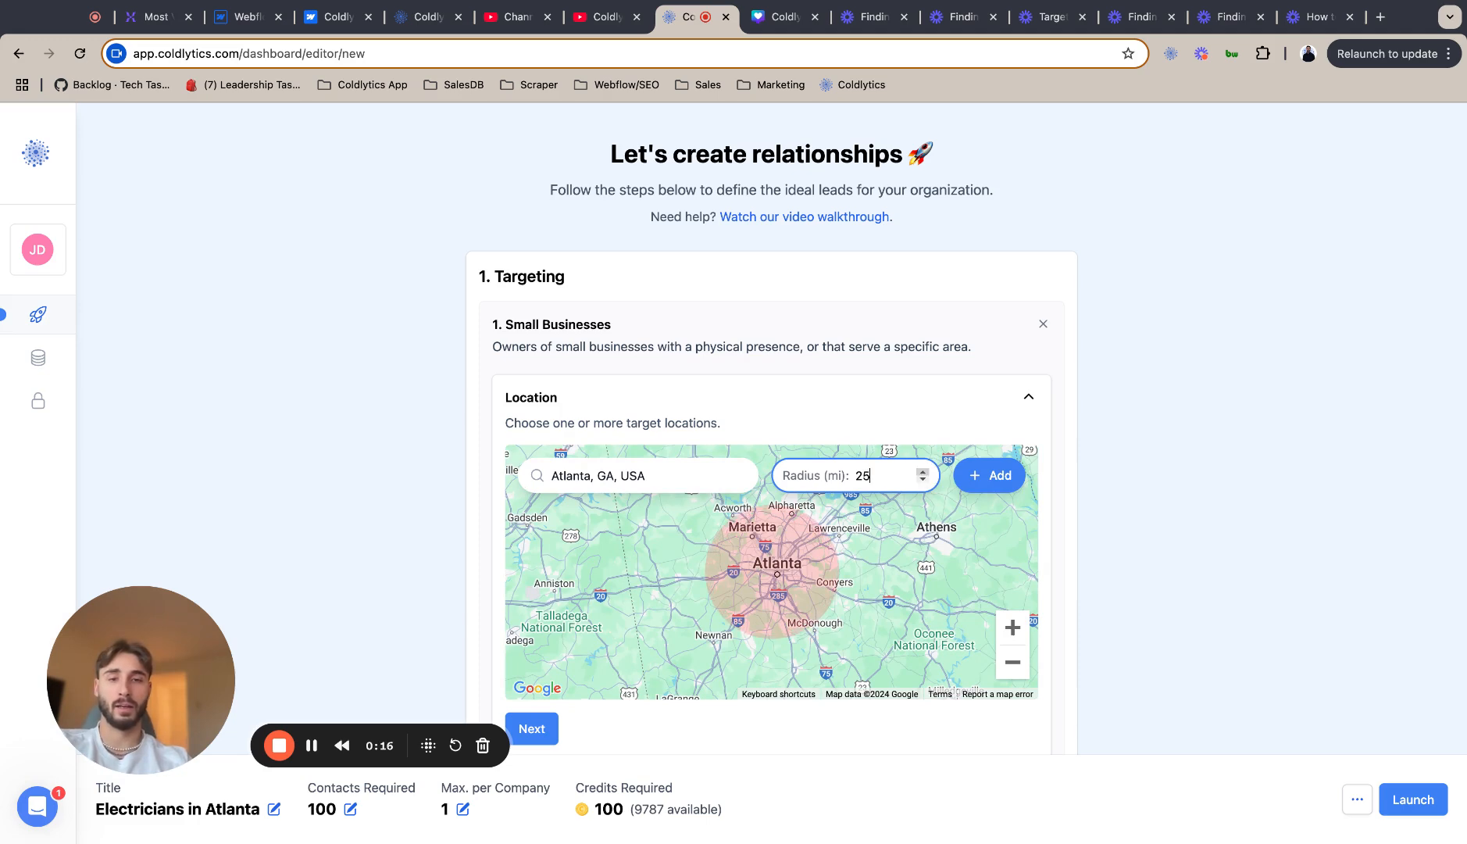
{"action": "left_click", "coordinate": [993, 475]}
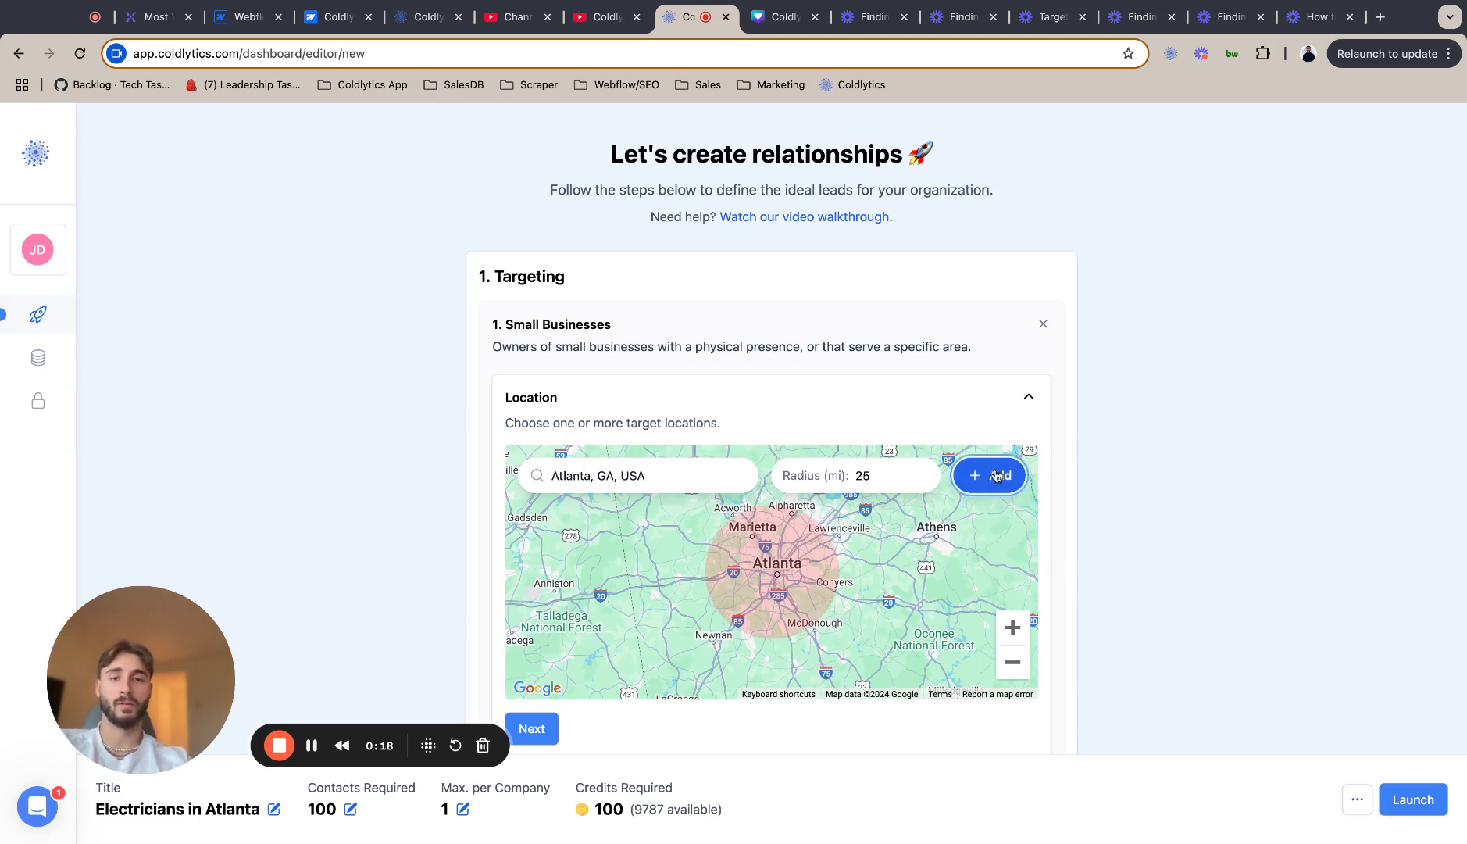
{"action": "scroll", "coordinate": [997, 475], "scroll_direction": "down", "scroll_amount": 3}
{"action": "scroll", "coordinate": [997, 475], "scroll_direction": "down", "scroll_amount": 1}
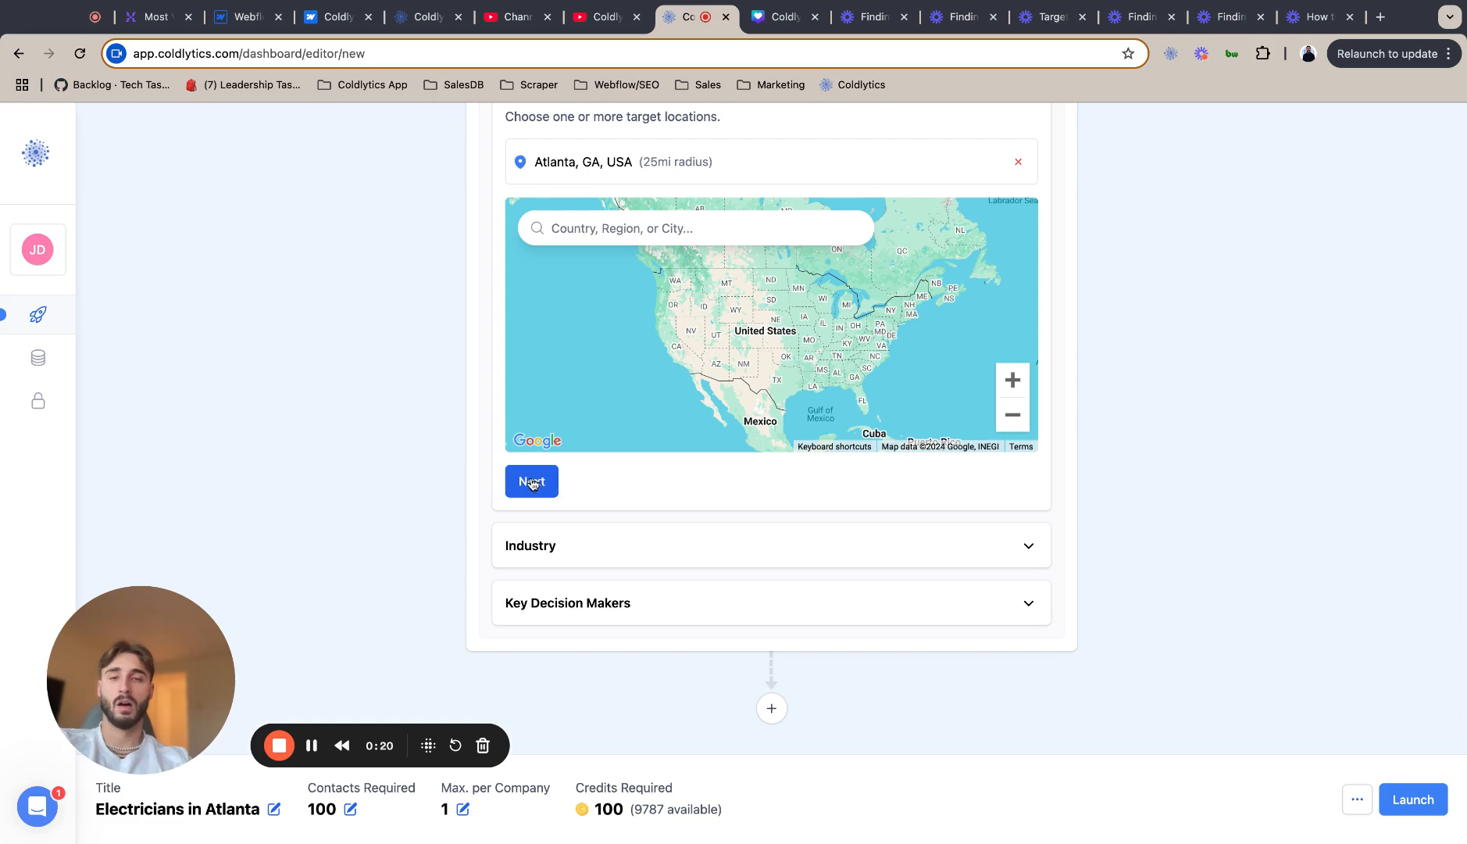
{"action": "left_click", "coordinate": [527, 483]}
Add "Electricians" as the industry search term and complete the Industry section
{"action": "type", "text": "Ele"}
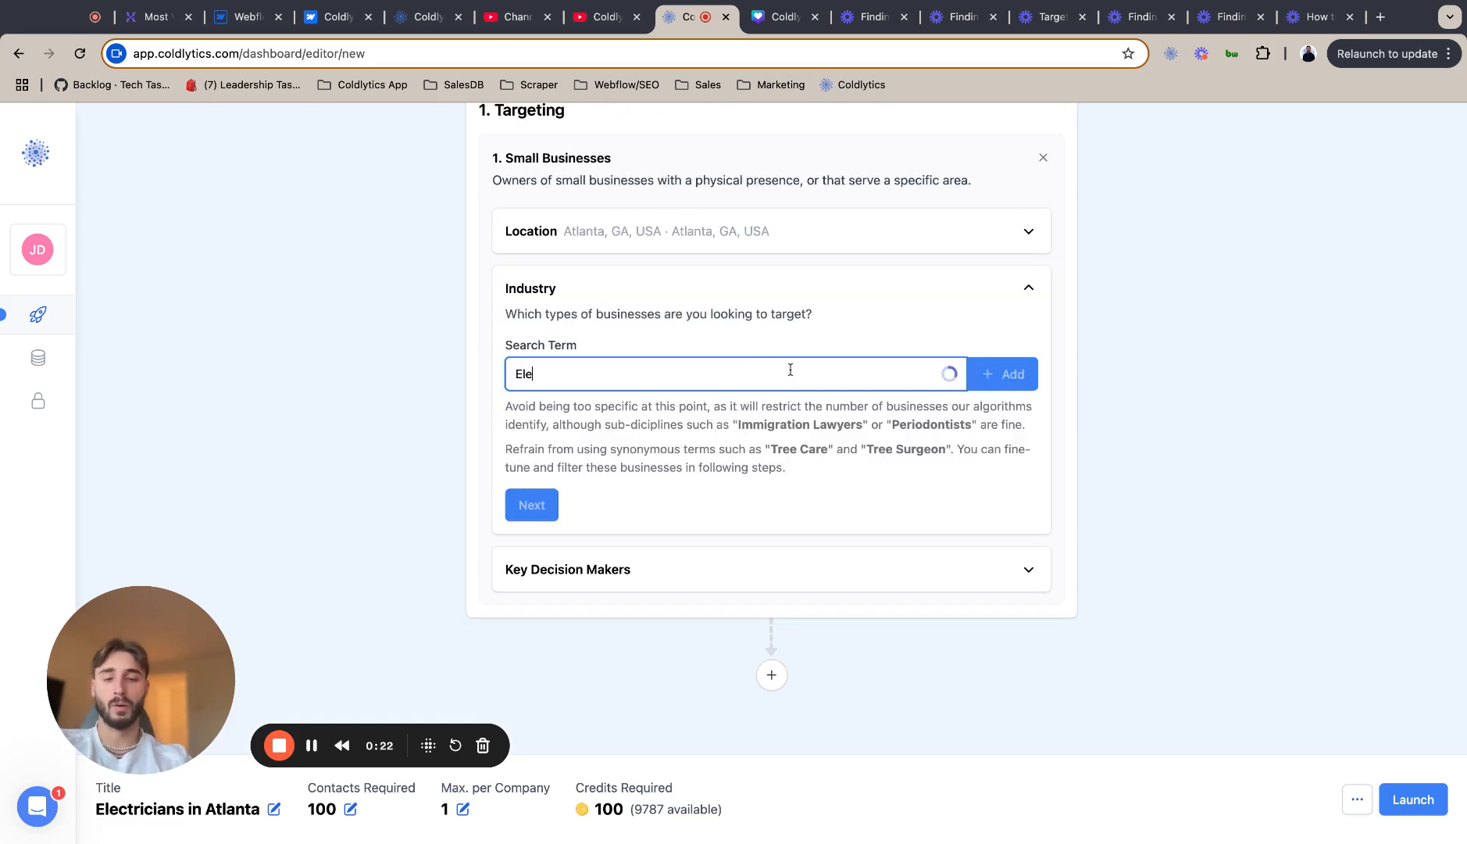
{"action": "type", "text": "ctrica"}
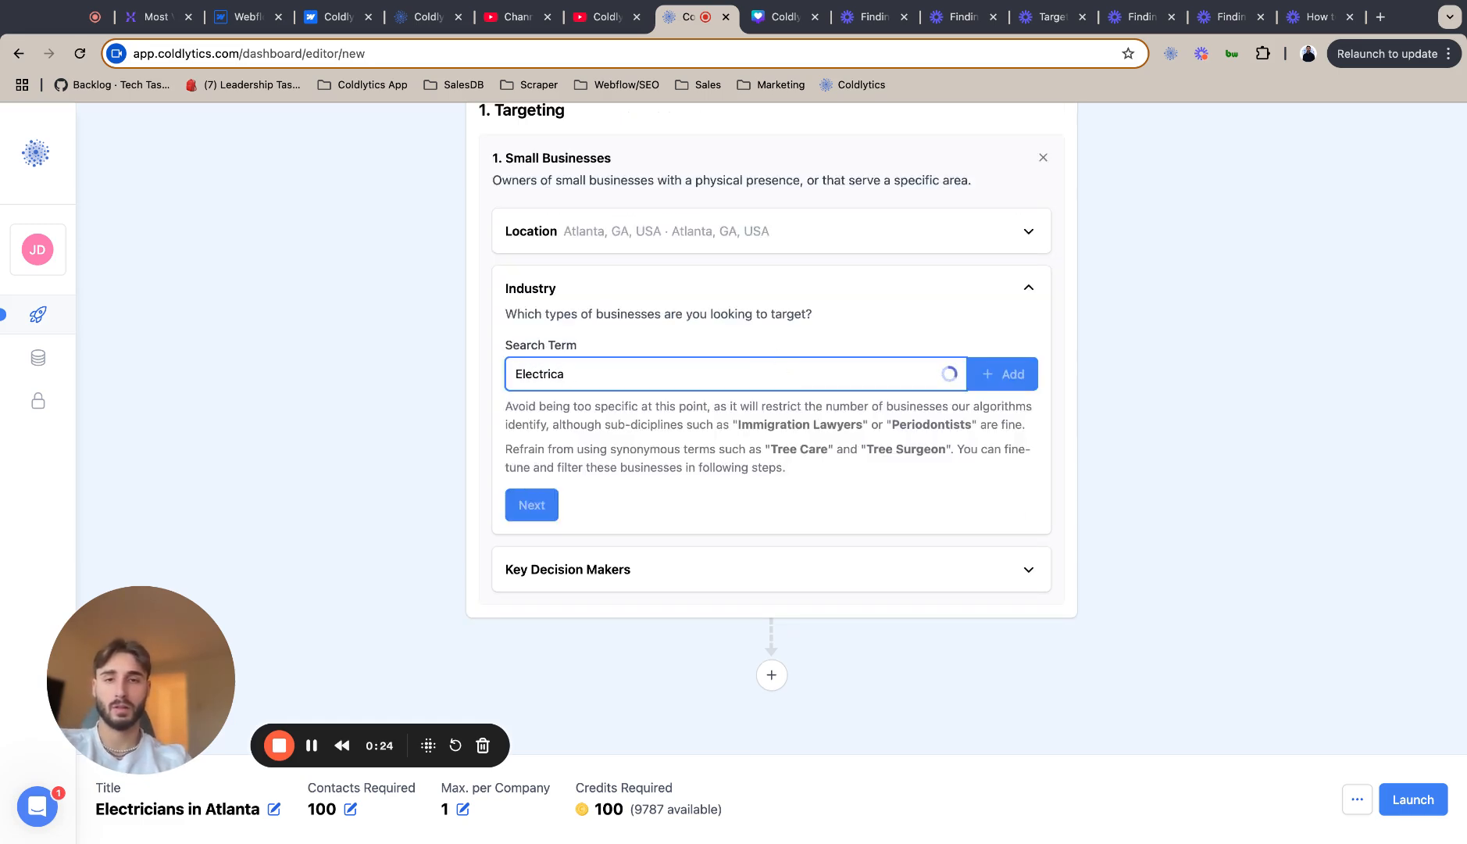
{"action": "type", "text": "insans"}
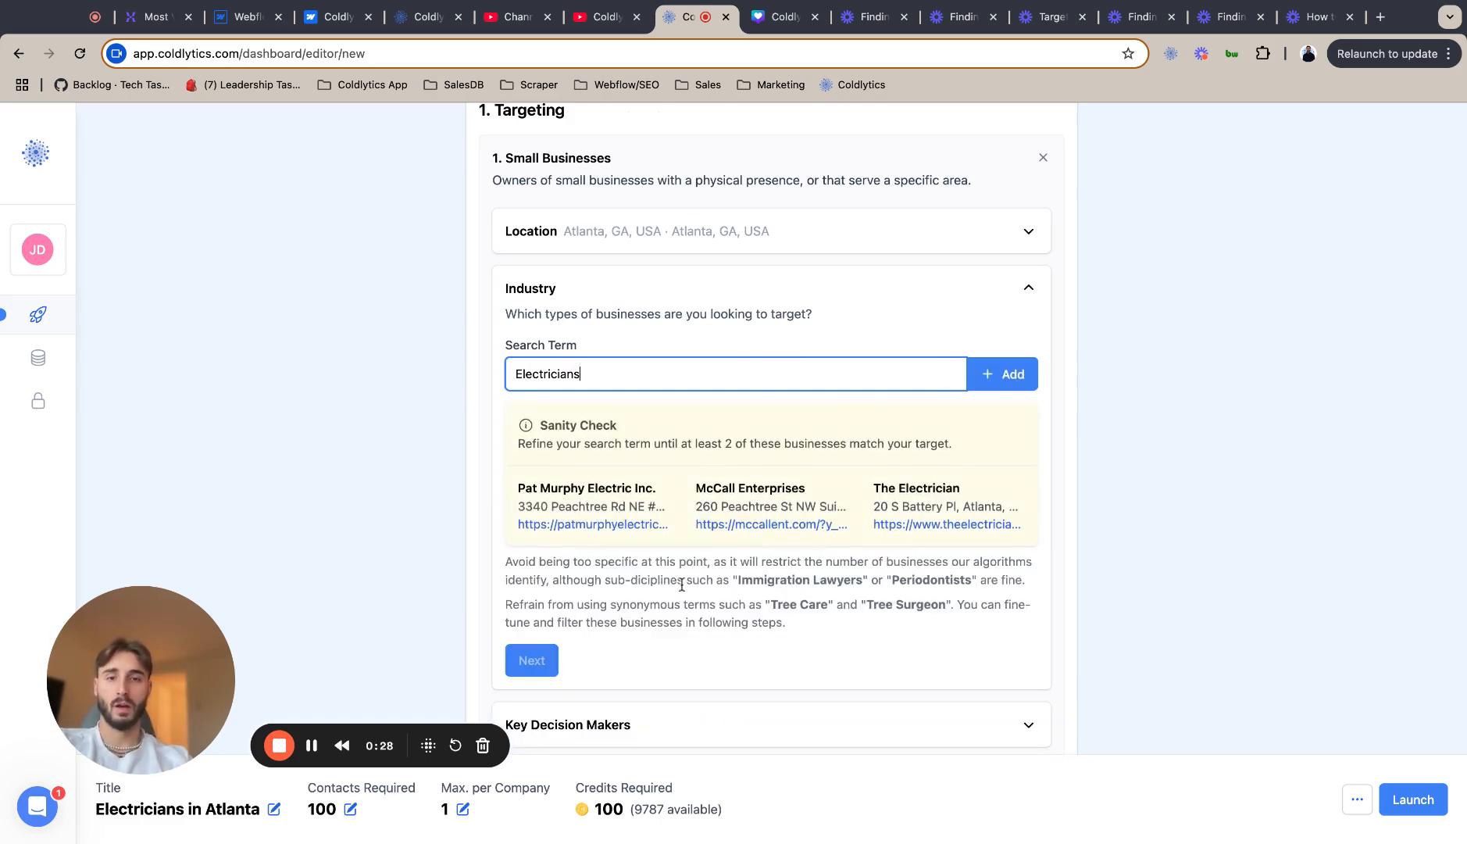
{"action": "left_click", "coordinate": [1022, 377]}
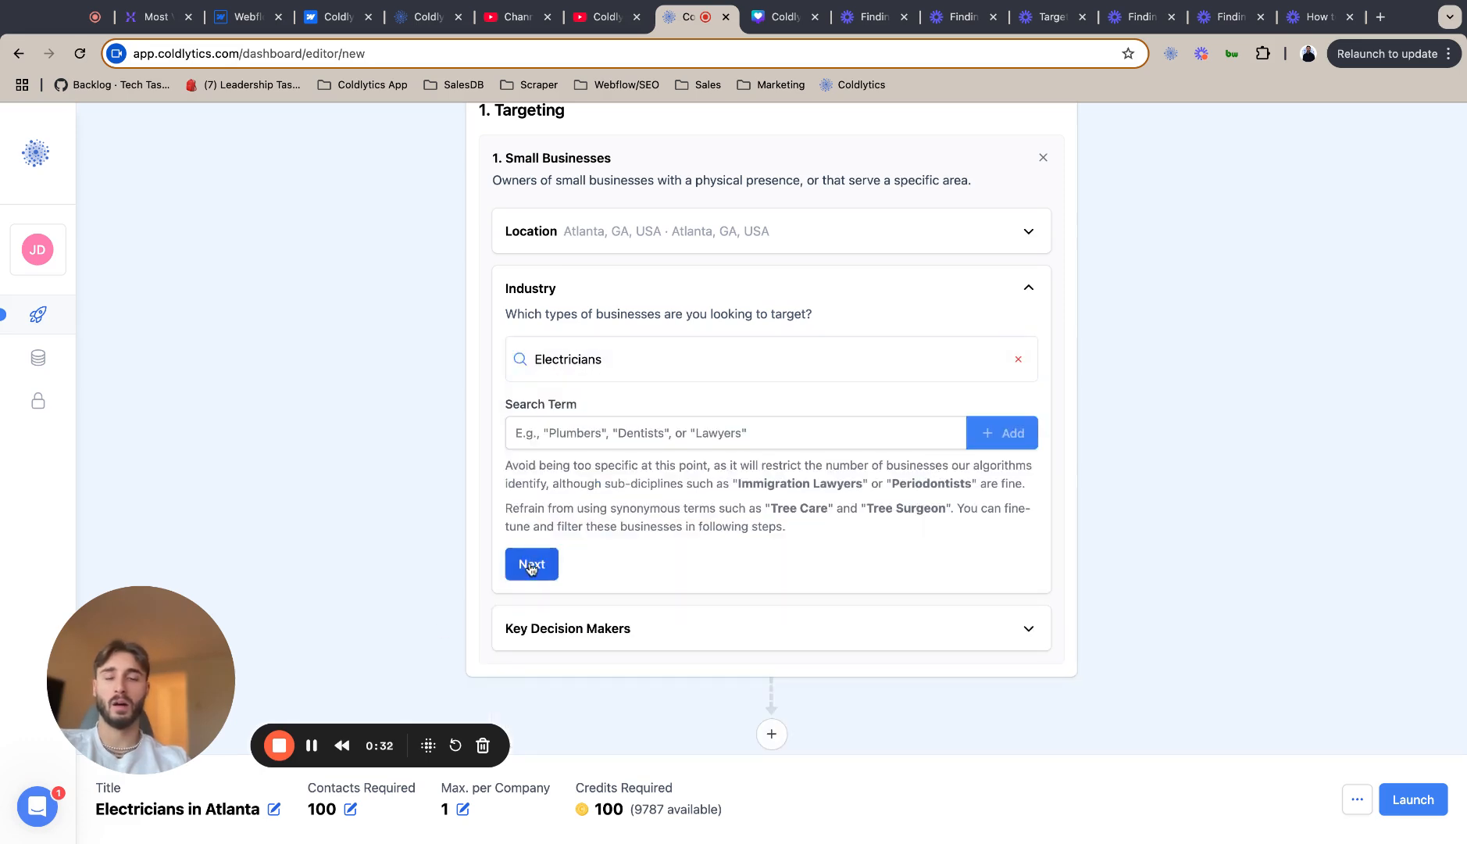
{"action": "left_click", "coordinate": [531, 567]}
Set the key decision makers' seniority levels to Owners/Founders and Directors & Executives
{"action": "left_click", "coordinate": [626, 447]}
{"action": "left_click", "coordinate": [636, 486]}
{"action": "left_click", "coordinate": [636, 487]}
{"action": "left_click", "coordinate": [639, 525]}
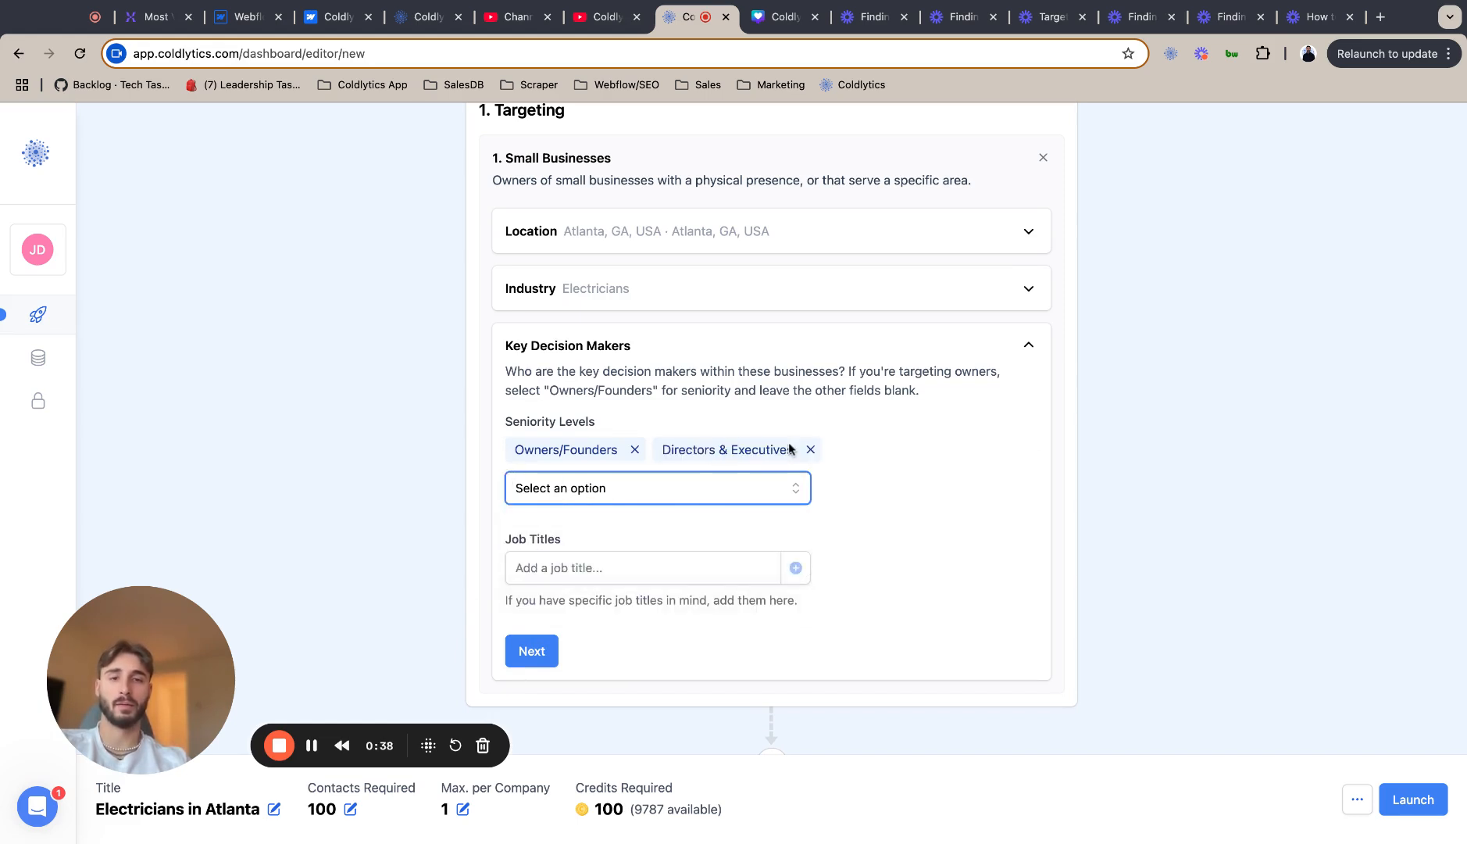
{"action": "left_click", "coordinate": [531, 651]}
Add a filter stage after Targeting using the Google Reviews filter from Firmographics
{"action": "scroll", "coordinate": [734, 555], "scroll_direction": "down", "scroll_amount": 1}
{"action": "left_click", "coordinate": [674, 641]}
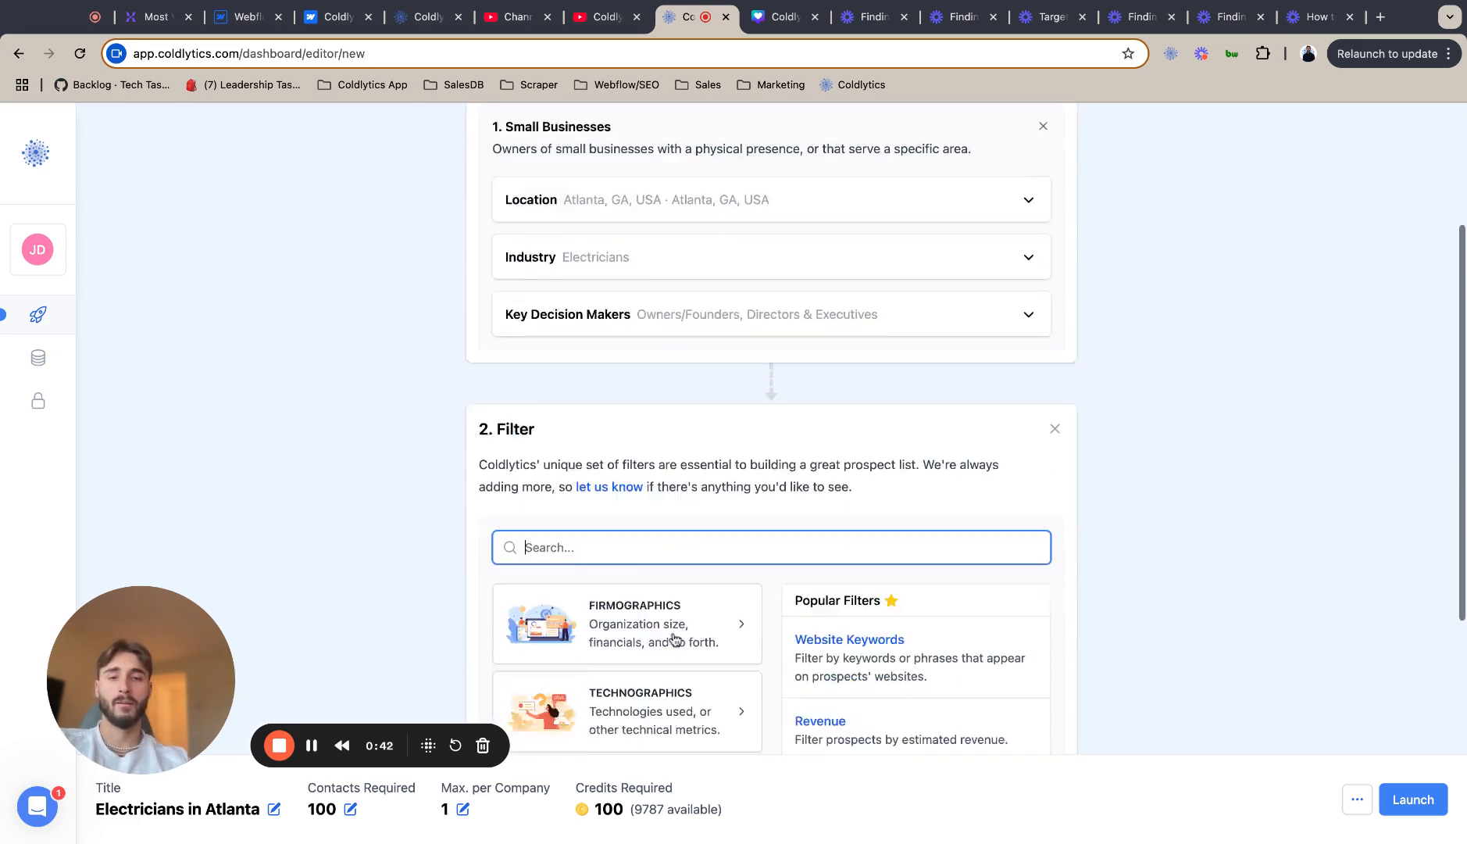
{"action": "left_click", "coordinate": [651, 426]}
{"action": "scroll", "coordinate": [648, 524], "scroll_direction": "down", "scroll_amount": 2}
{"action": "scroll", "coordinate": [648, 523], "scroll_direction": "down", "scroll_amount": 2}
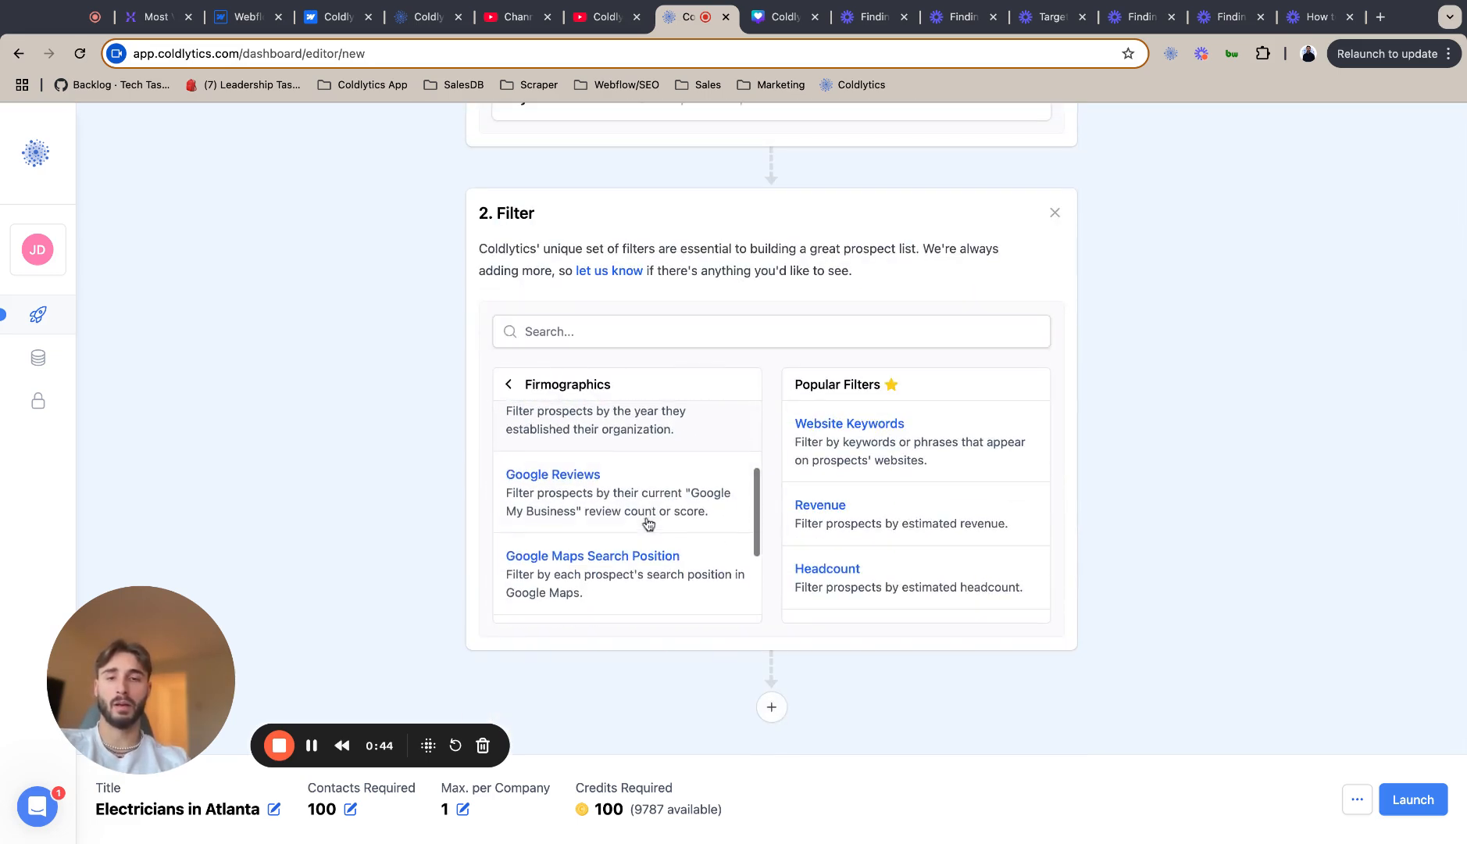
{"action": "left_click", "coordinate": [616, 498]}
Limit the Google review score to a minimum of 3 and a maximum of 5, and save the filter
{"action": "left_click", "coordinate": [554, 535]}
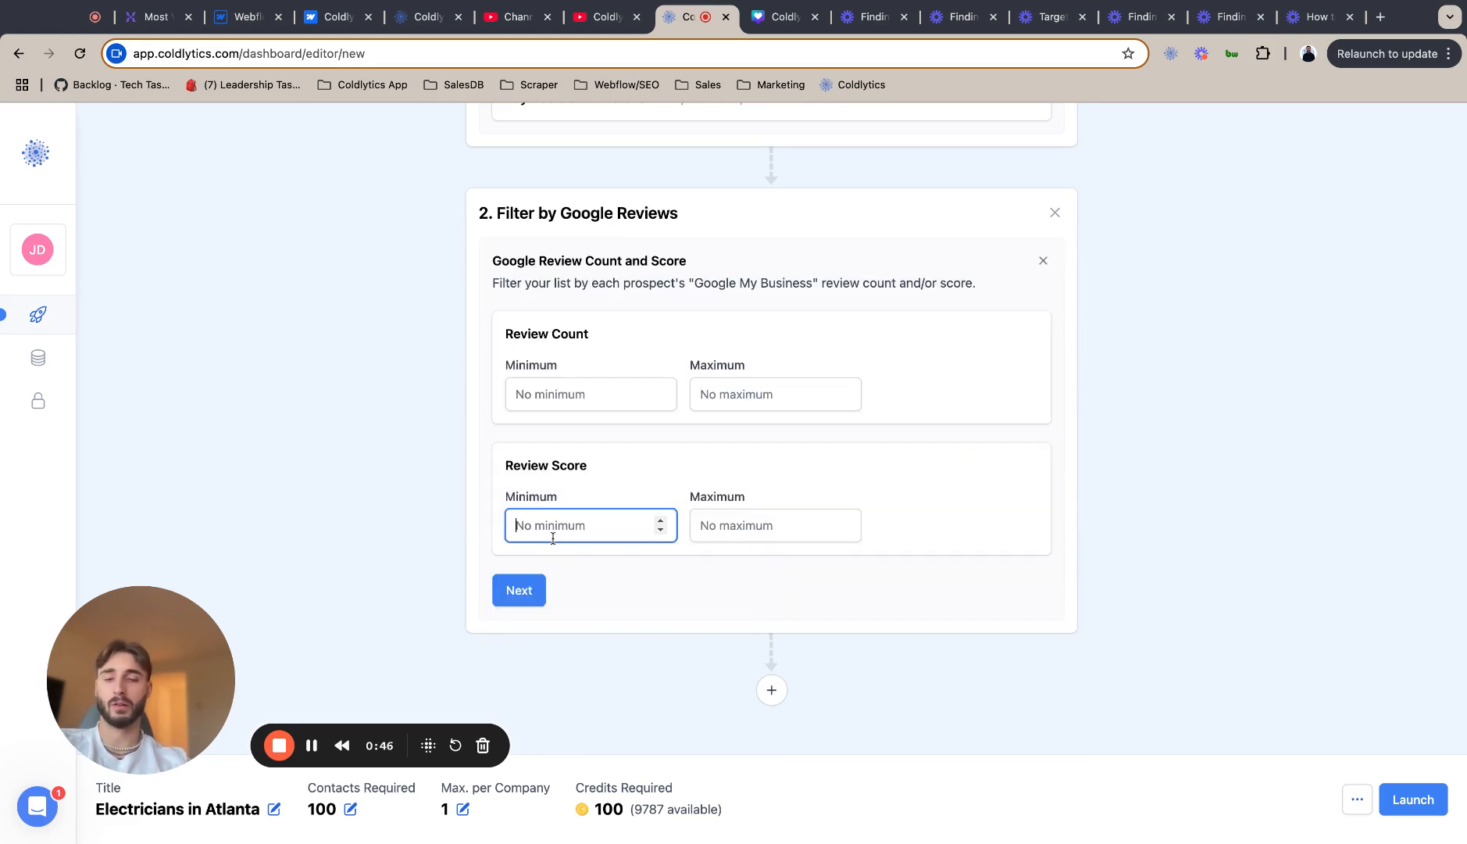
{"action": "type", "text": "3"}
{"action": "left_click", "coordinate": [779, 539]}
{"action": "type", "text": "5"}
{"action": "left_click", "coordinate": [838, 473]}
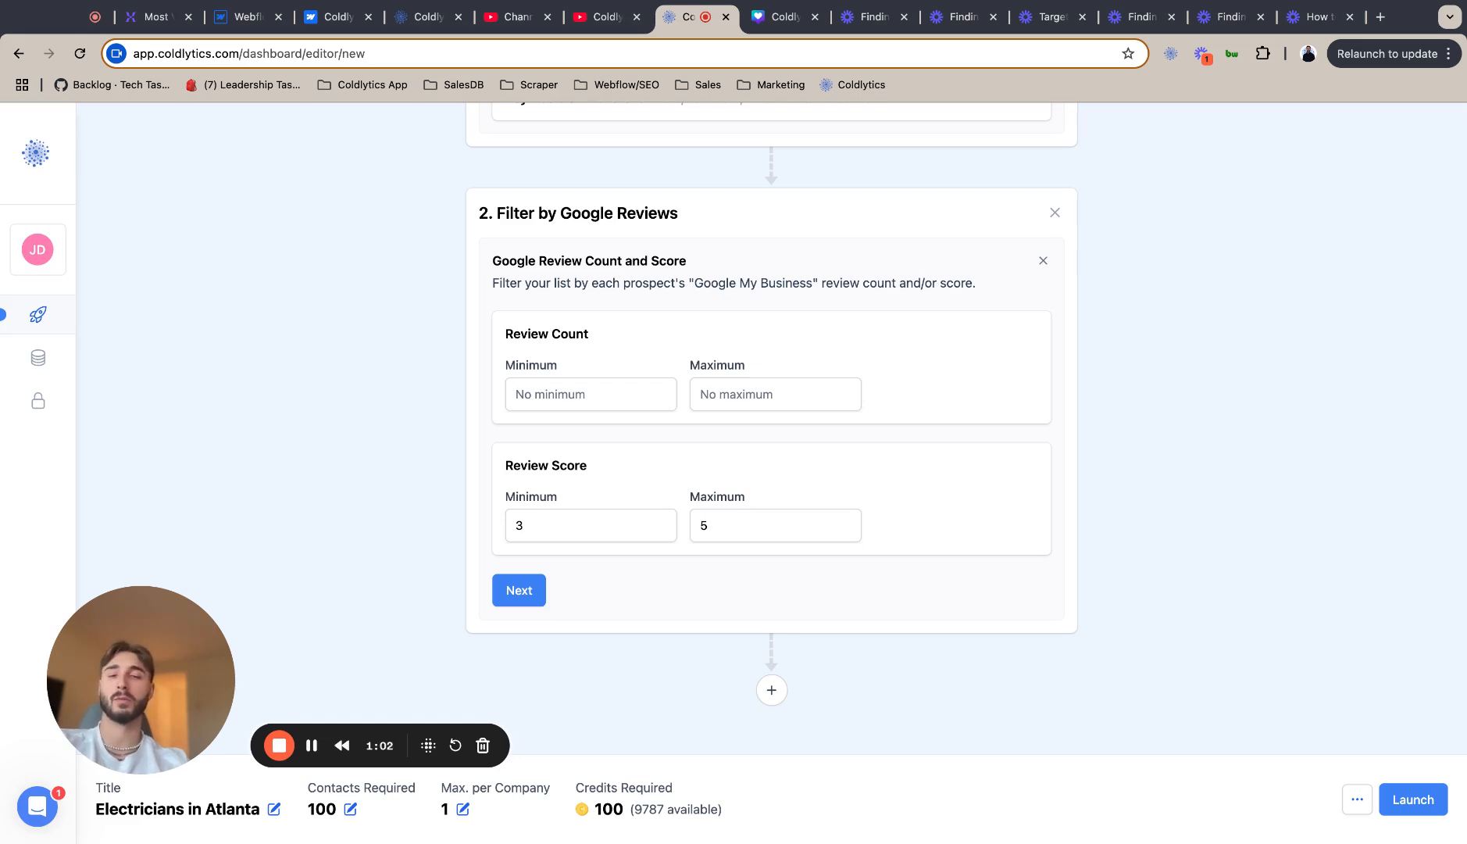
{"action": "left_click", "coordinate": [525, 594]}
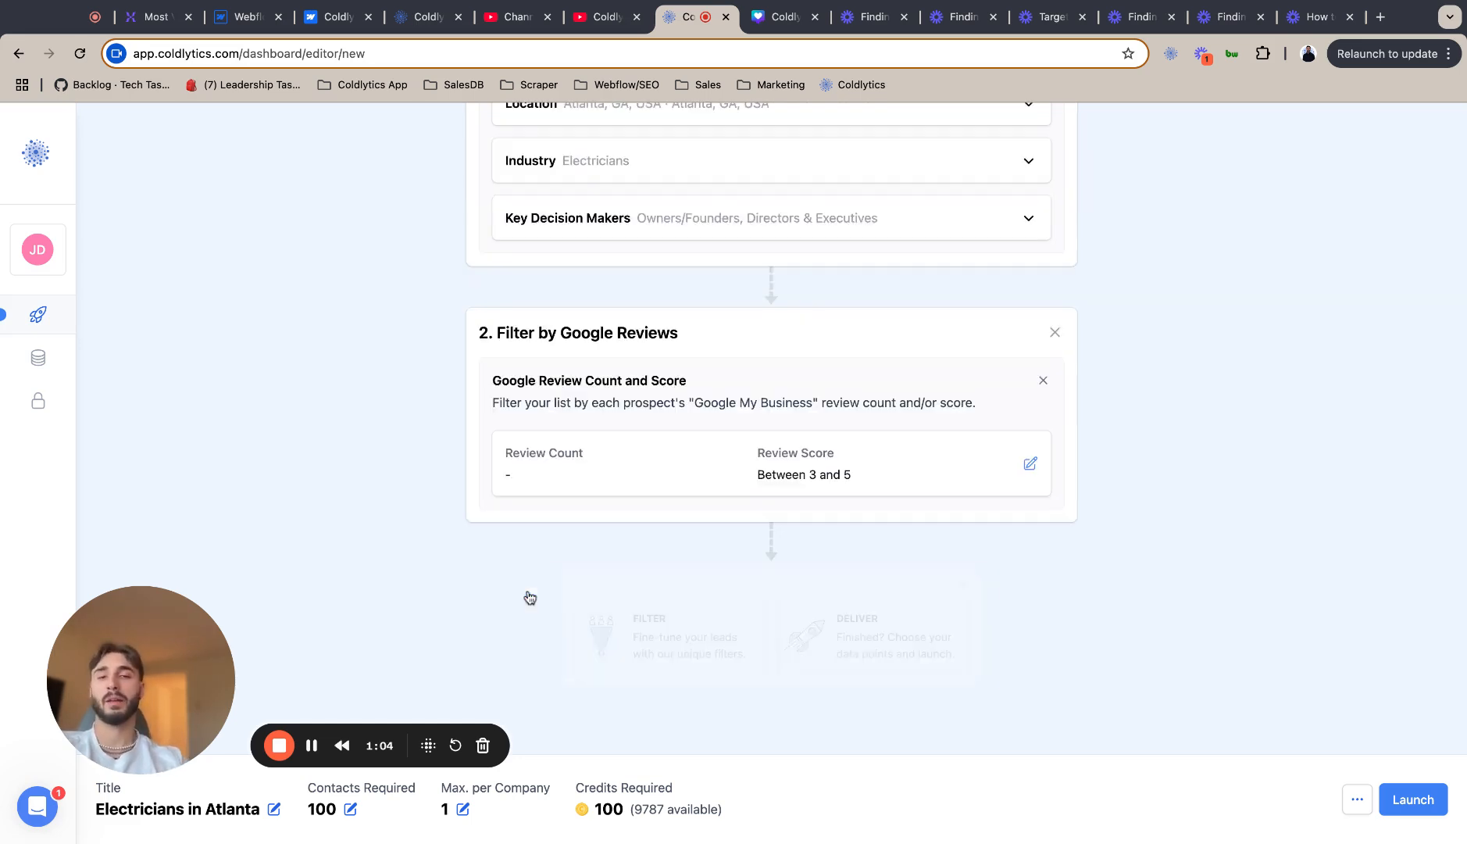
Add an Advertisers filter from Firmographics with the condition Advertises on Facebook set to Yes
{"action": "left_click", "coordinate": [604, 630]}
{"action": "left_click", "coordinate": [674, 411]}
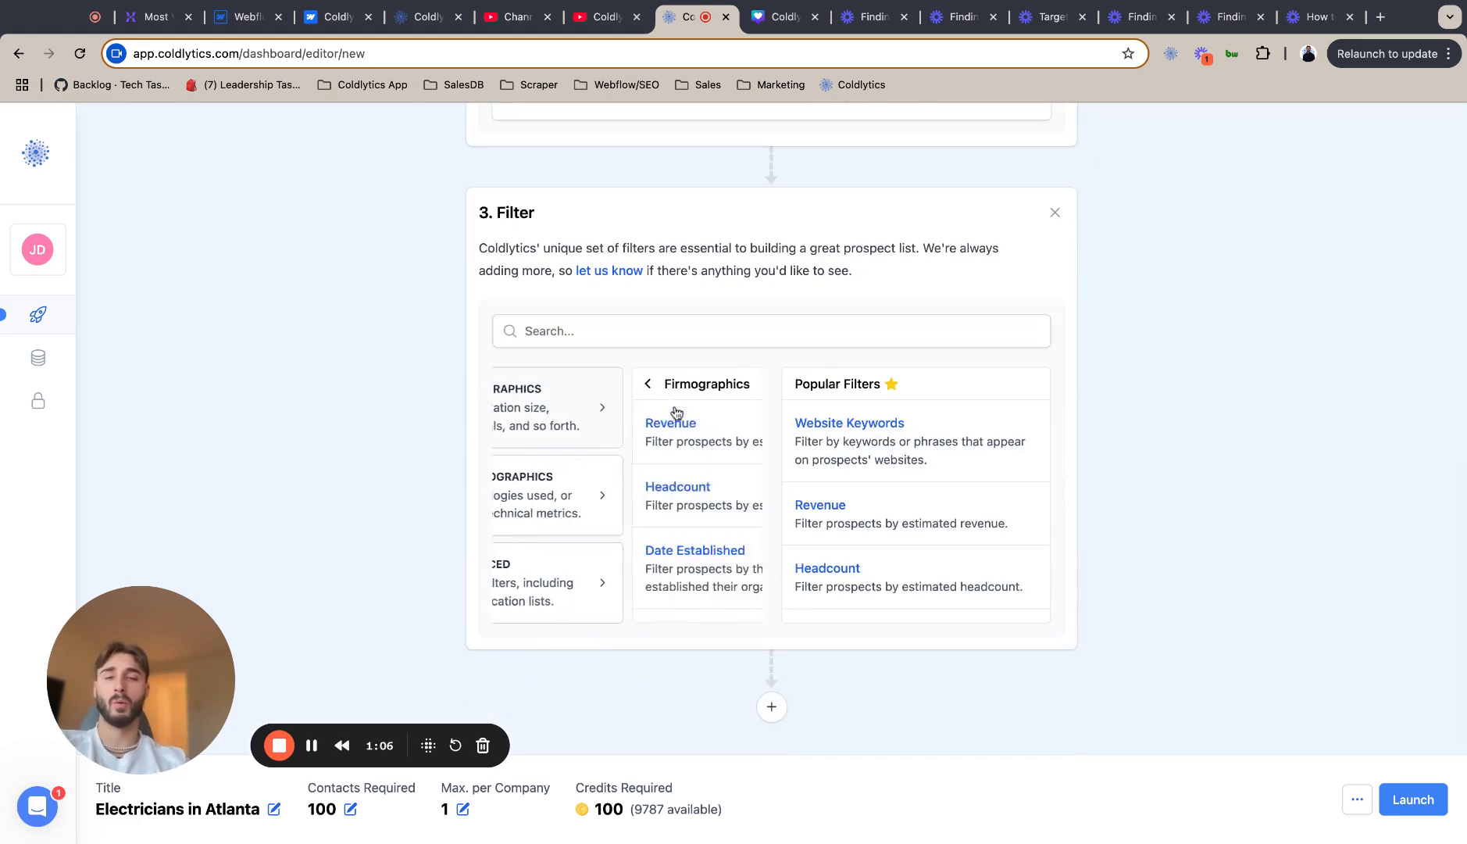
{"action": "scroll", "coordinate": [639, 509], "scroll_direction": "down", "scroll_amount": 5}
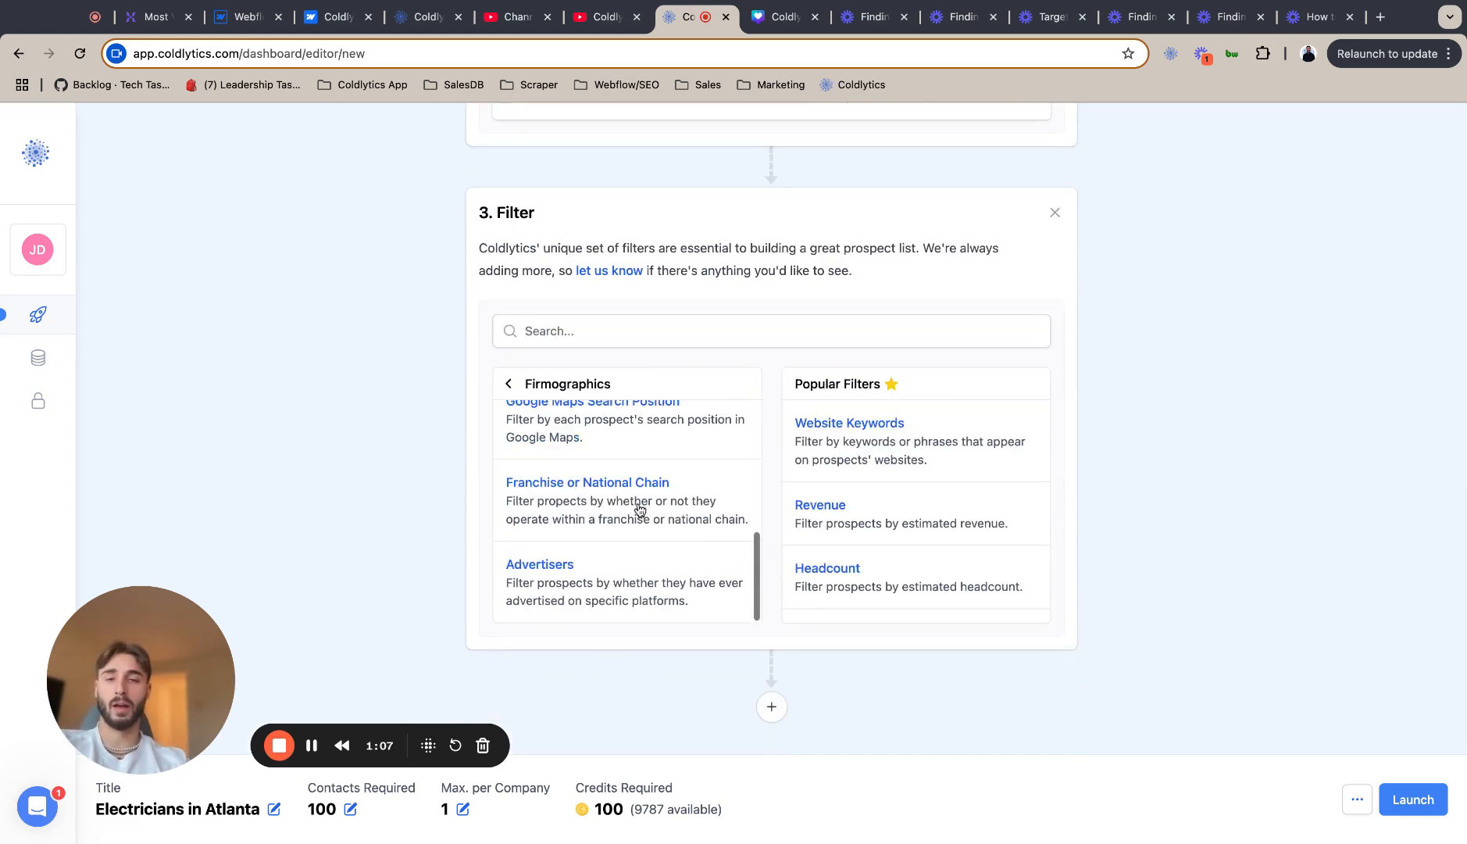
{"action": "left_click", "coordinate": [547, 585]}
{"action": "left_click", "coordinate": [733, 477]}
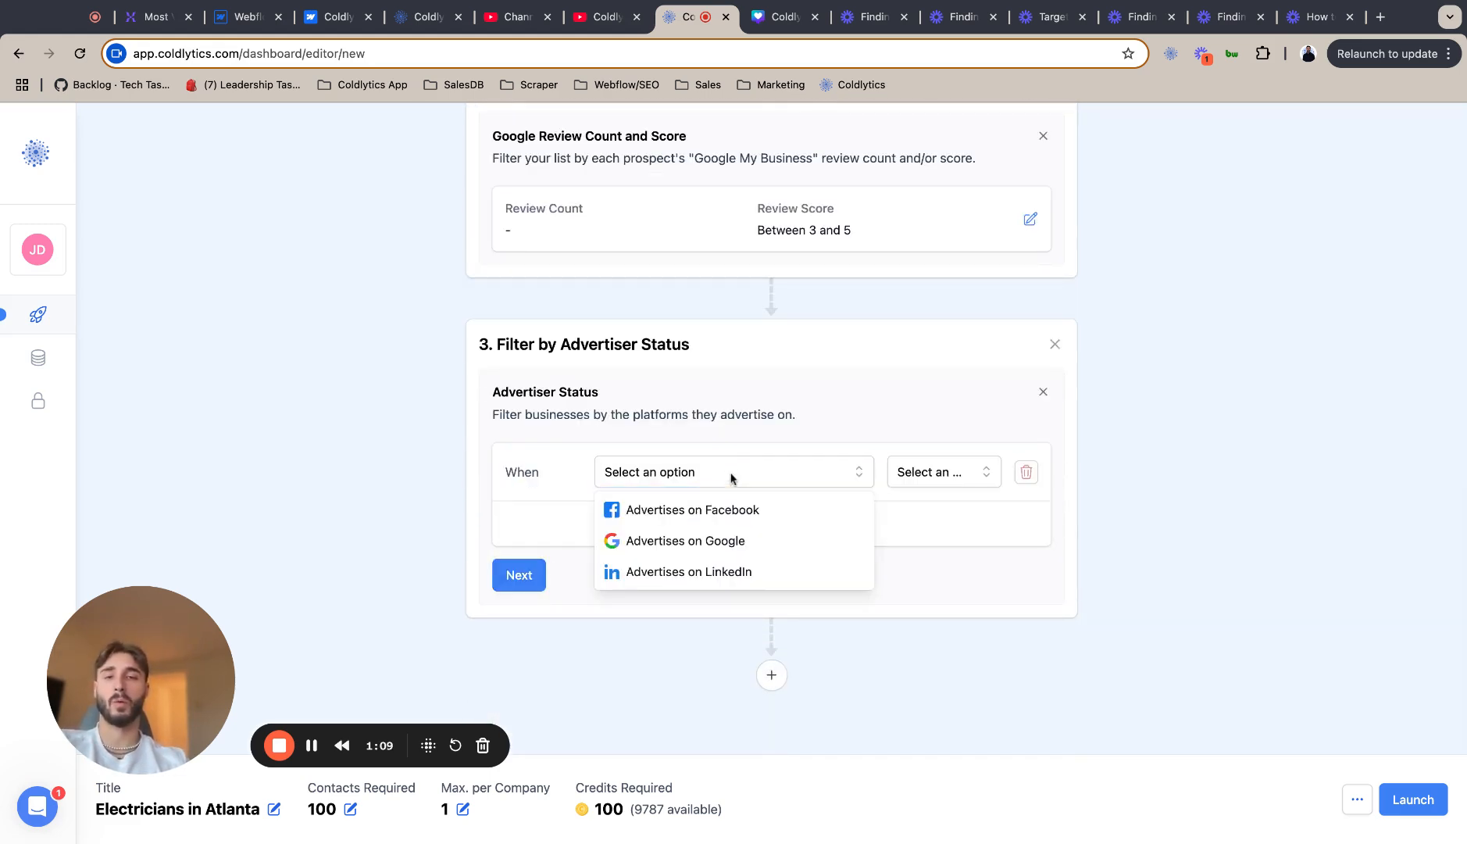
{"action": "left_click", "coordinate": [703, 508]}
{"action": "left_click", "coordinate": [898, 480]}
{"action": "left_click", "coordinate": [907, 540]}
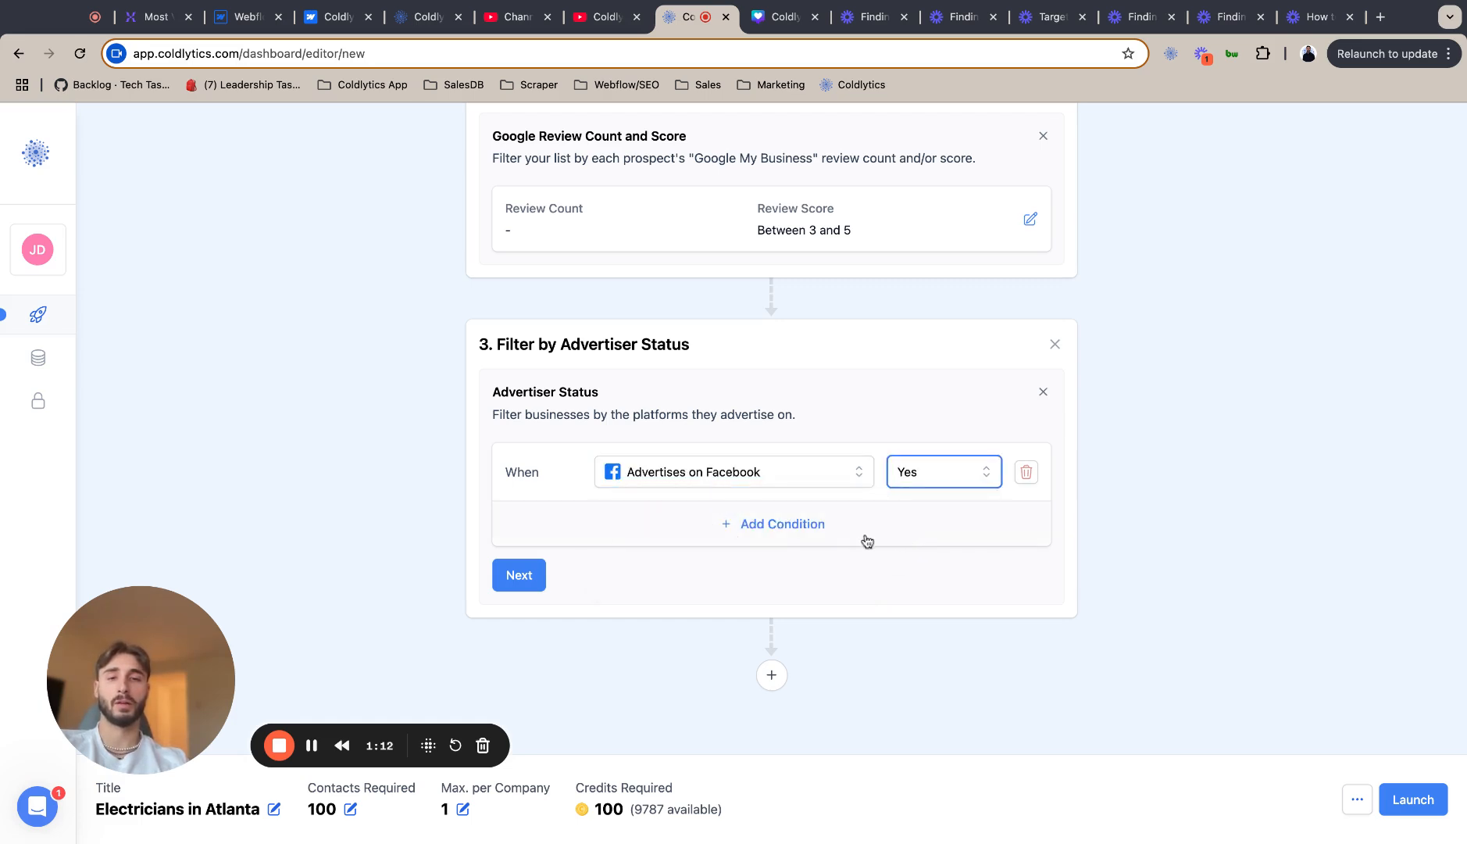
Add a second advertiser condition with Advertises on Google set to Yes
{"action": "left_click", "coordinate": [784, 524]}
{"action": "left_click", "coordinate": [733, 520]}
{"action": "left_click", "coordinate": [735, 555]}
{"action": "left_click", "coordinate": [930, 517]}
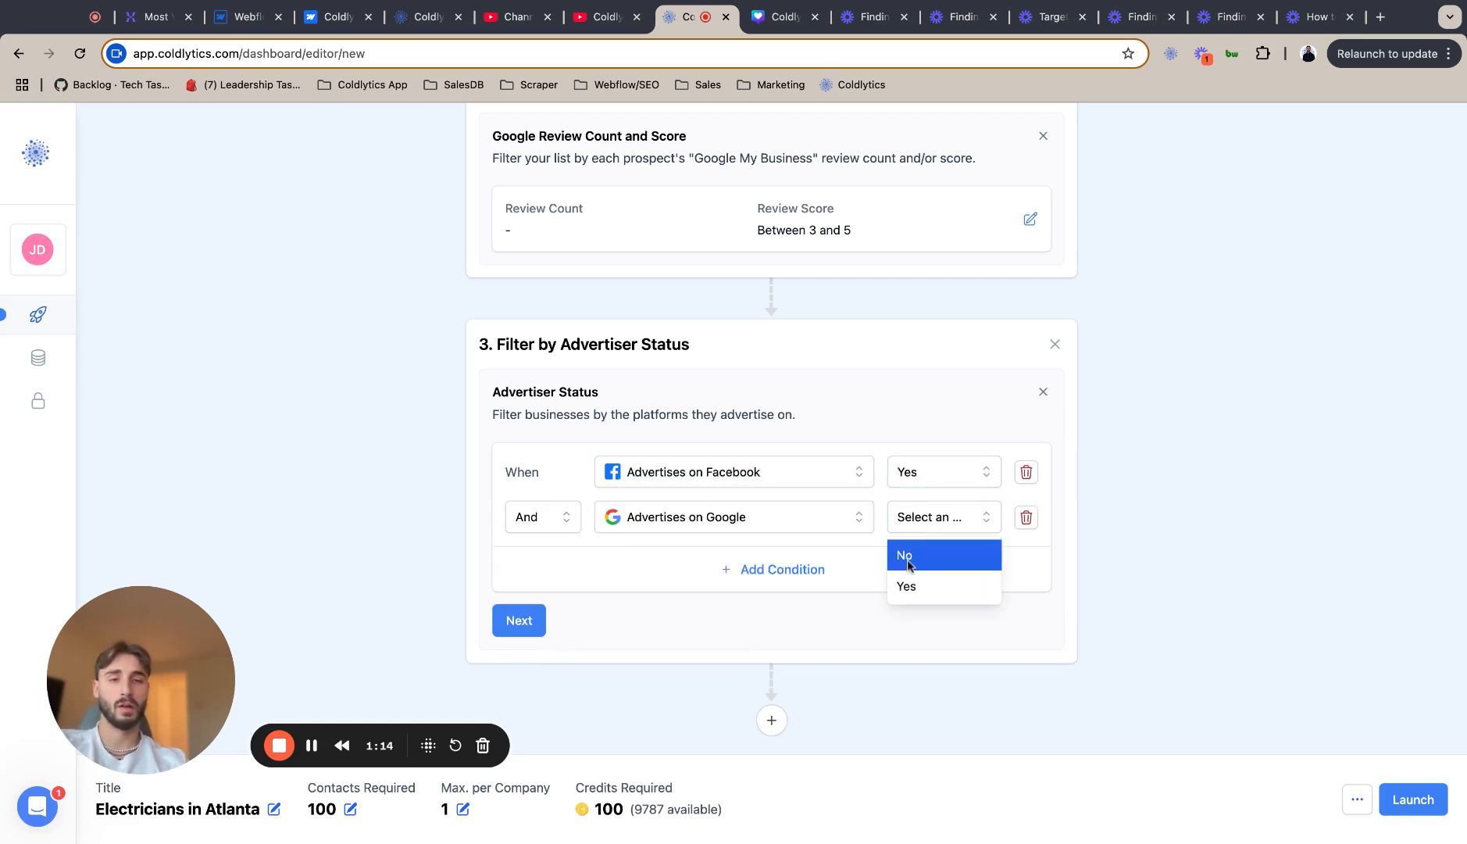
{"action": "left_click", "coordinate": [907, 582]}
Add a third advertiser condition with Advertises on LinkedIn set to Yes
{"action": "left_click", "coordinate": [782, 582]}
{"action": "left_click", "coordinate": [707, 560]}
{"action": "left_click", "coordinate": [703, 599]}
{"action": "left_click", "coordinate": [934, 566]}
{"action": "left_click", "coordinate": [911, 632]}
Combine the advertiser conditions with Or instead of And, and save the filter
{"action": "left_click", "coordinate": [534, 517]}
{"action": "left_click", "coordinate": [534, 594]}
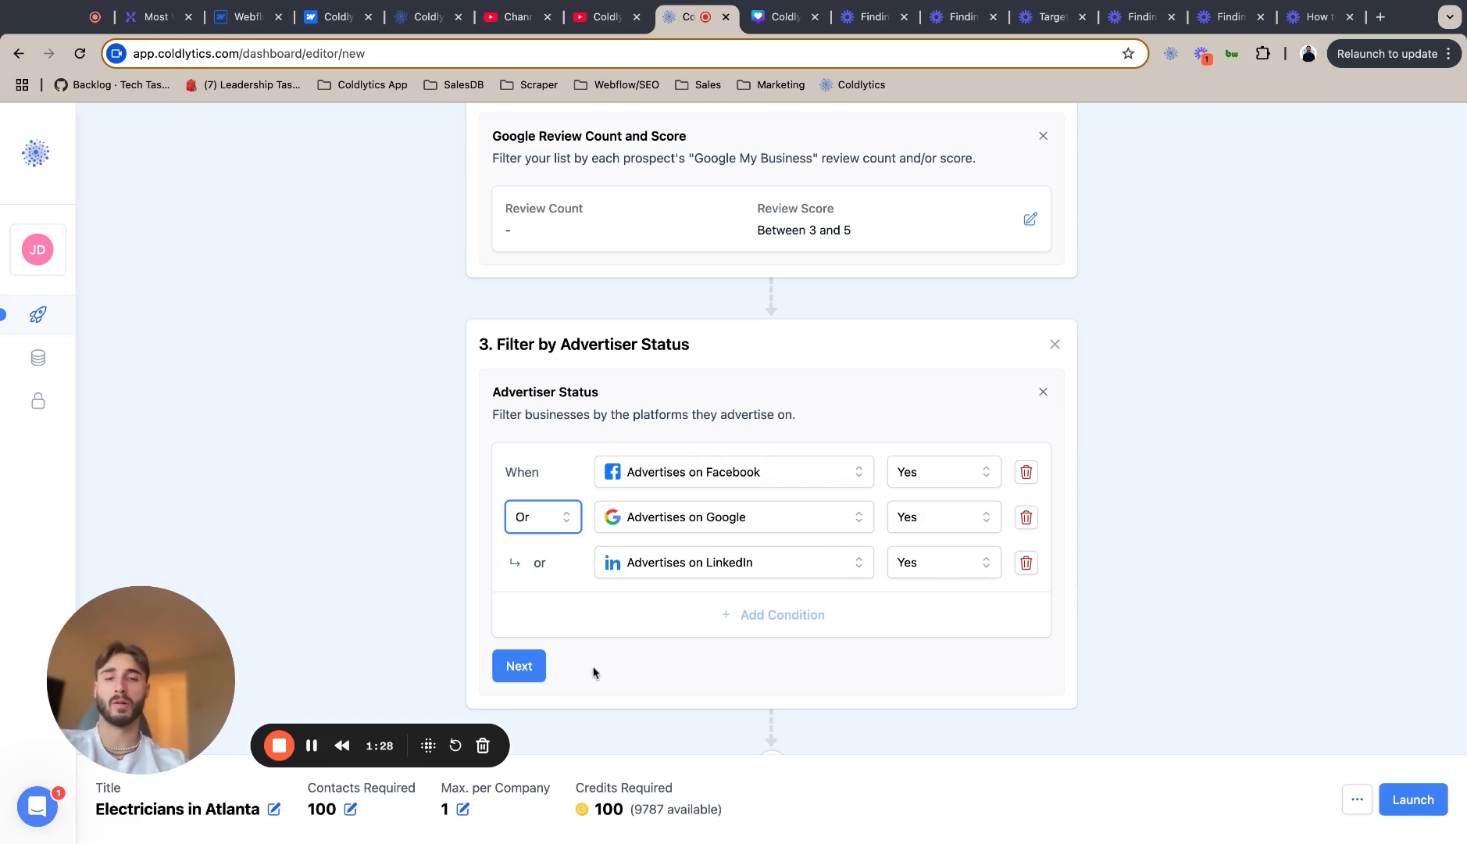
{"action": "left_click", "coordinate": [520, 666]}
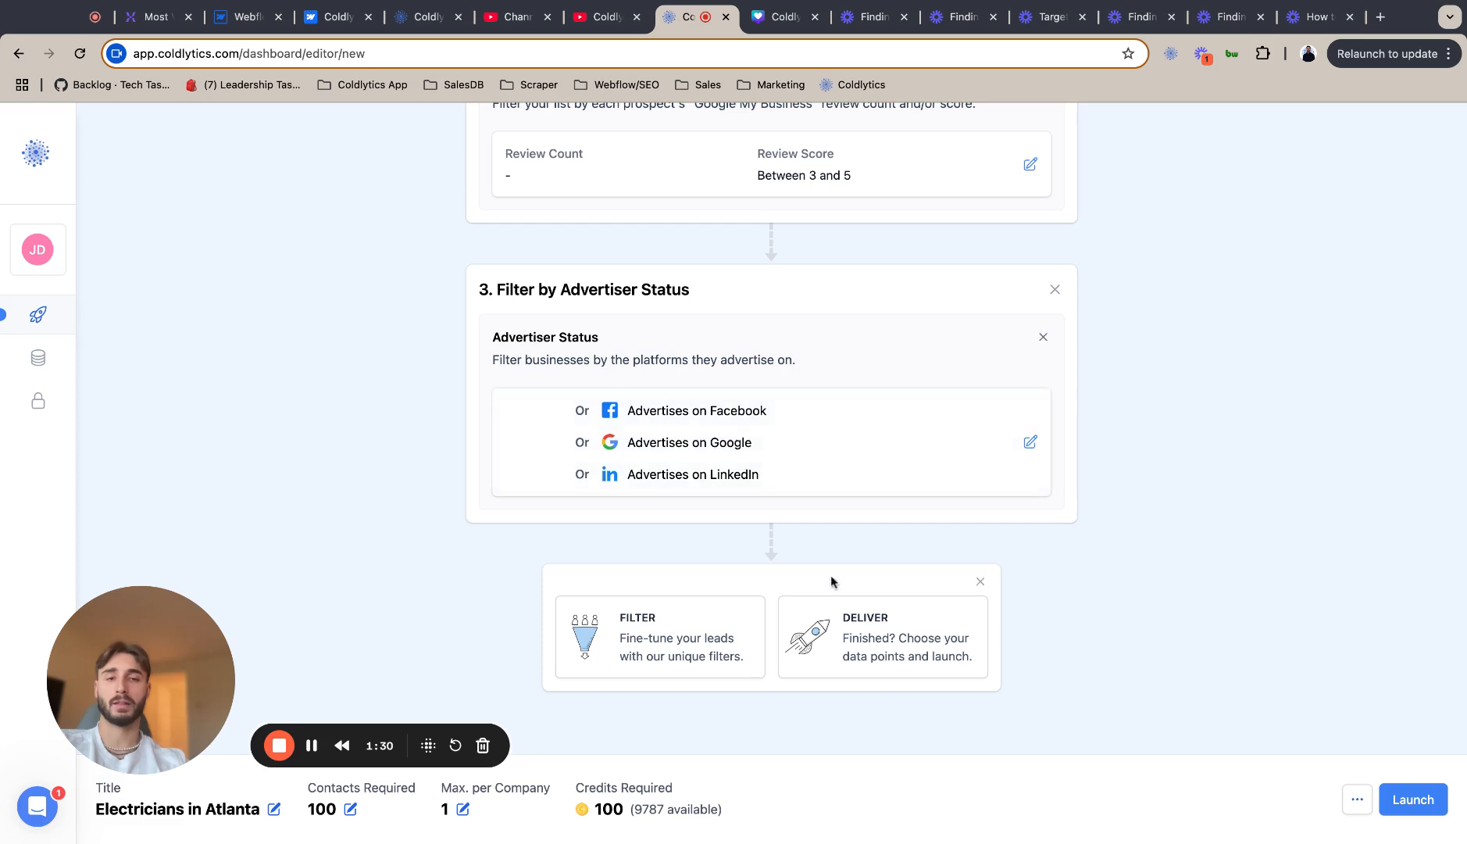
Add the Deliver stage and reset its auto-selected data points
{"action": "left_click", "coordinate": [833, 631]}
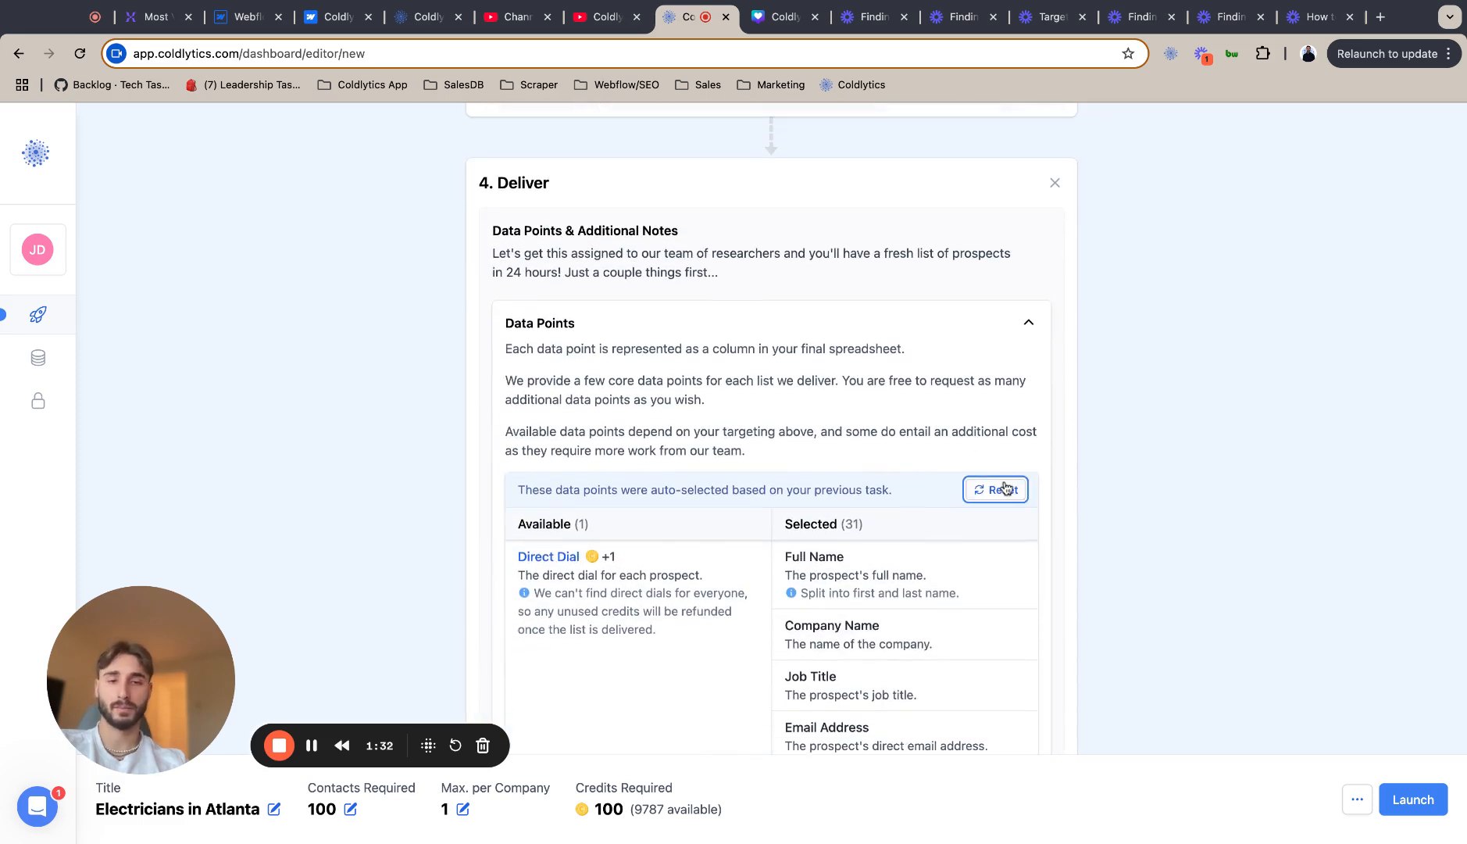
{"action": "left_click", "coordinate": [1001, 487]}
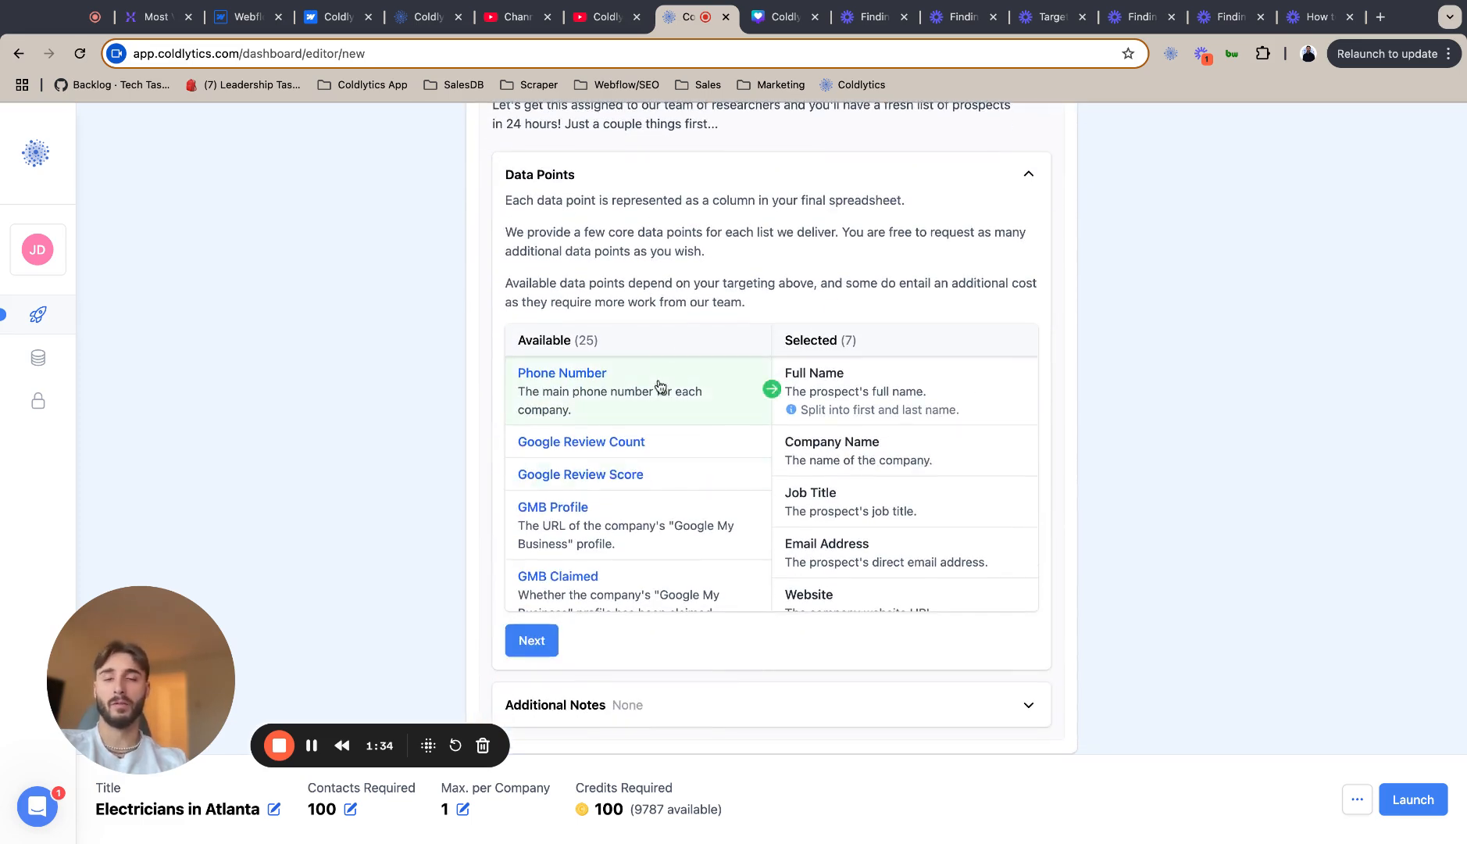
Select the Phone Number, Google Review Count, Google Review Score, GMB Profile and GMB Claimed data points
{"action": "left_click", "coordinate": [663, 385]}
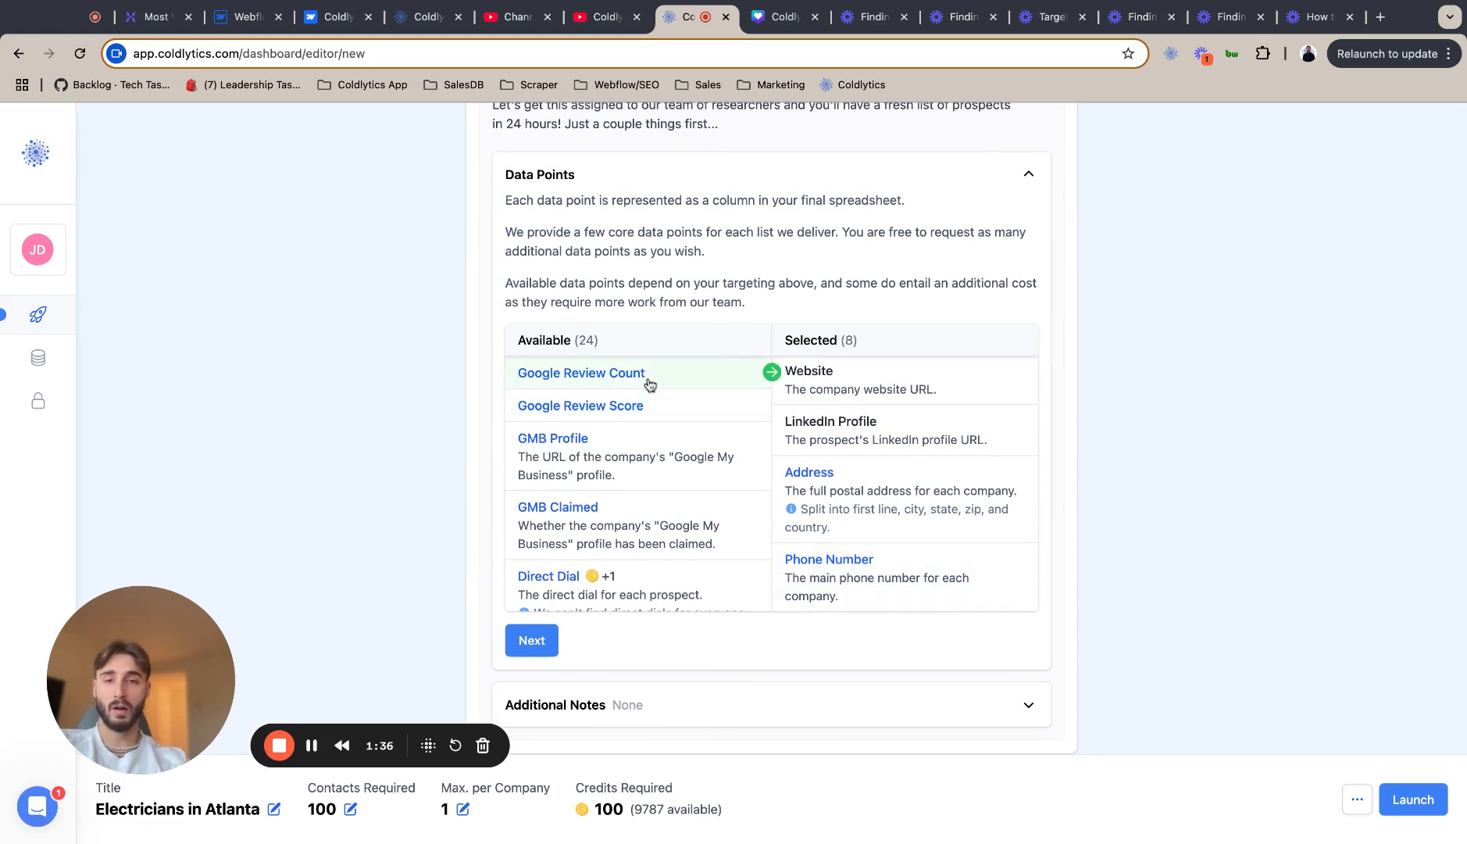
{"action": "left_click", "coordinate": [649, 383]}
{"action": "left_click", "coordinate": [649, 382]}
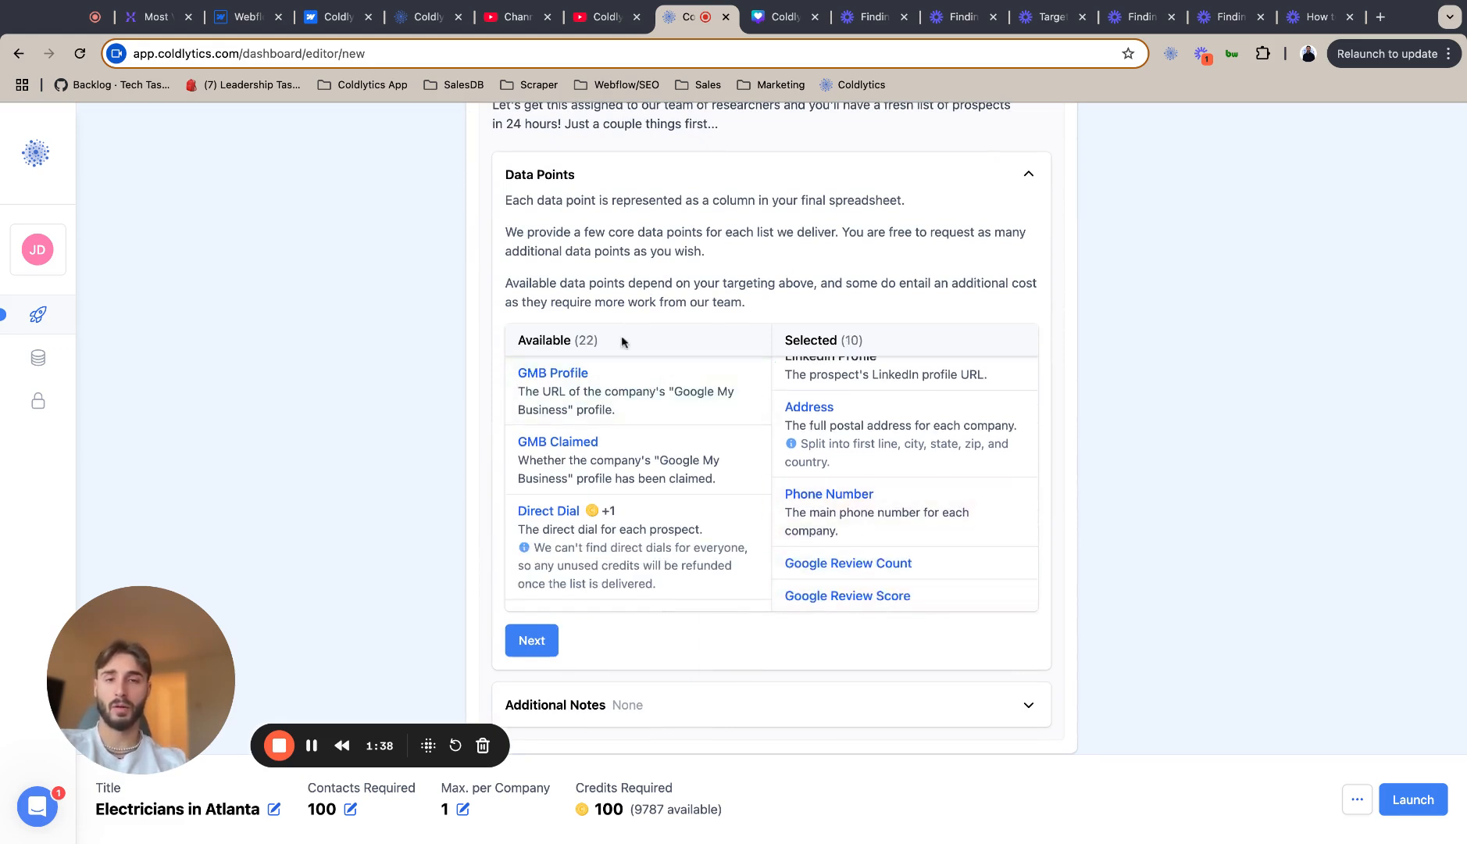
{"action": "left_click", "coordinate": [626, 401]}
{"action": "left_click", "coordinate": [626, 401]}
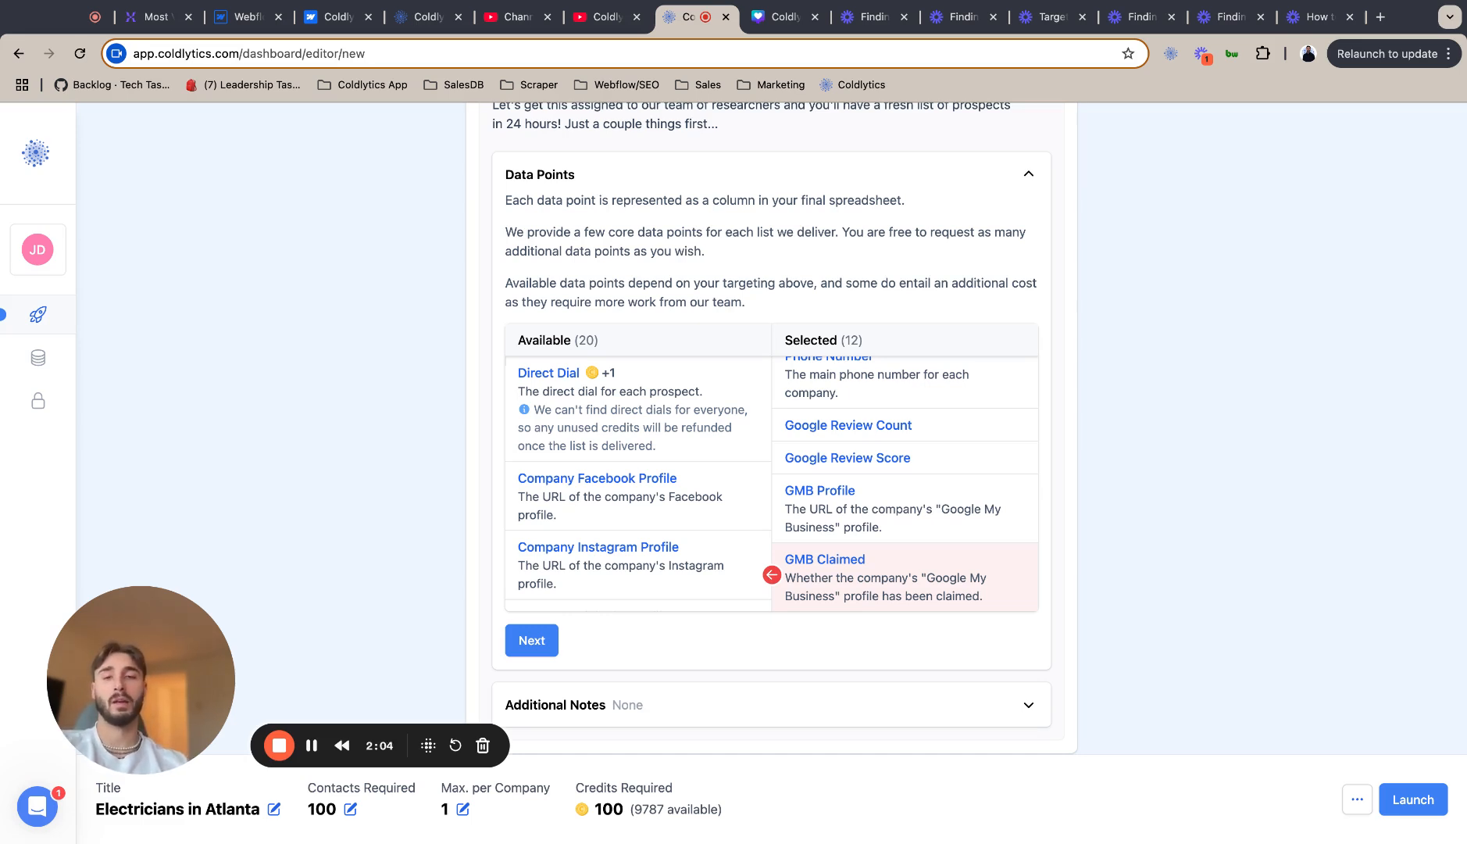
Select the company Facebook, Instagram, LinkedIn, TikTok and Twitter profile data points
{"action": "left_click", "coordinate": [636, 508]}
{"action": "left_click", "coordinate": [634, 507]}
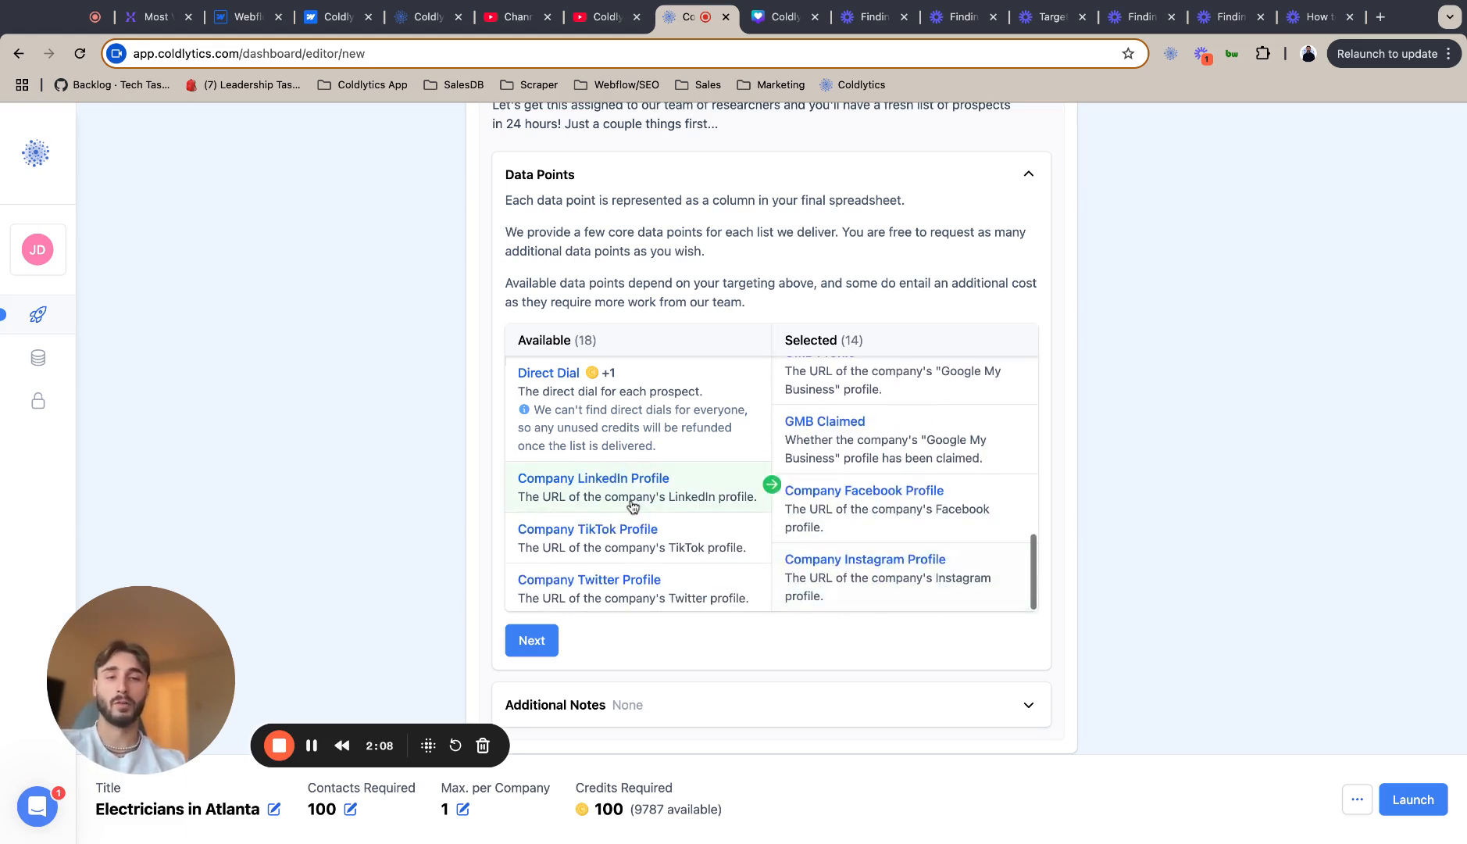
{"action": "left_click", "coordinate": [634, 506]}
{"action": "left_click", "coordinate": [634, 507]}
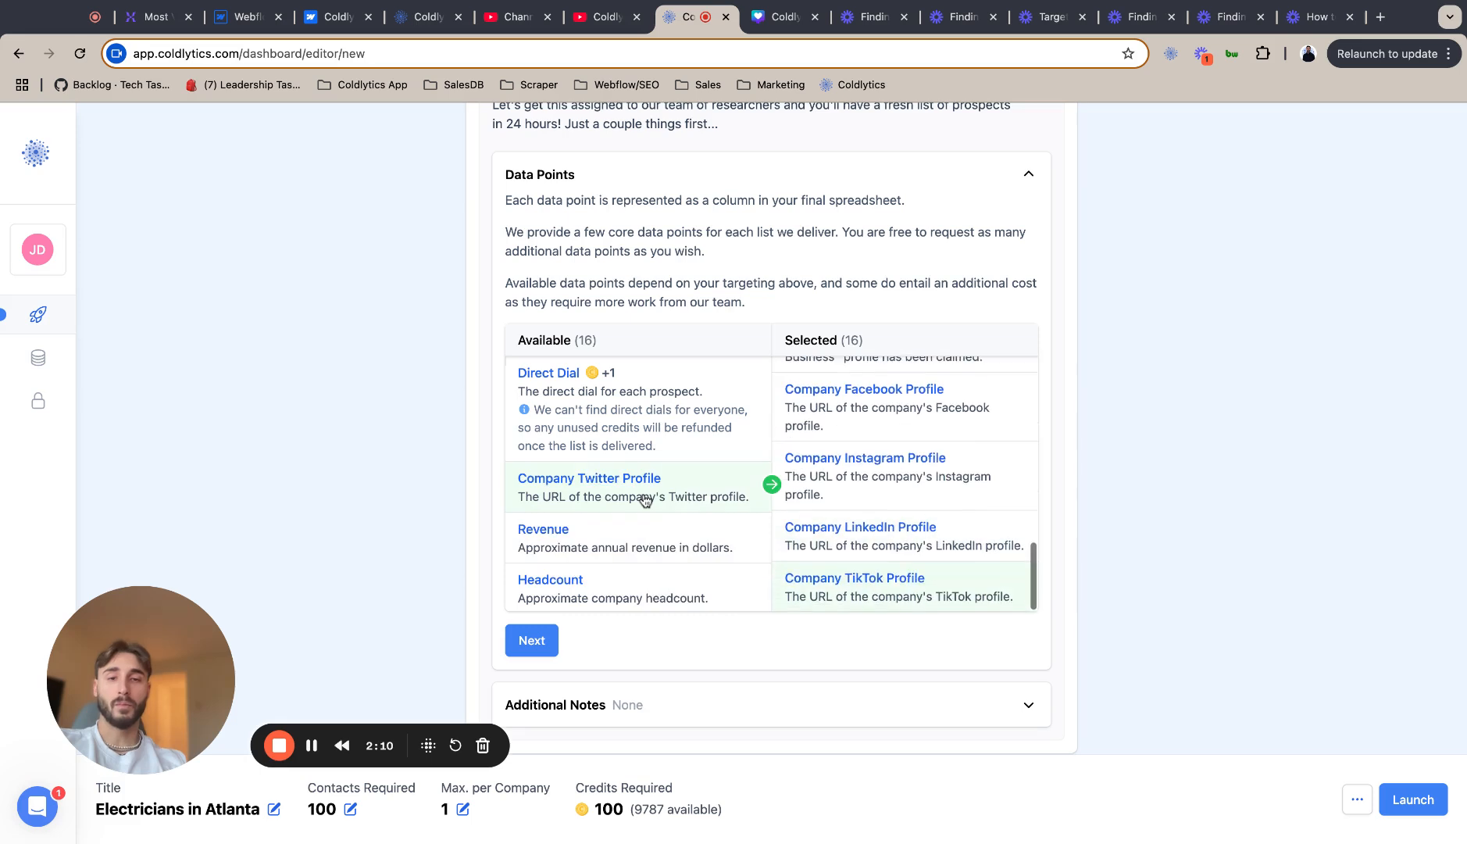
{"action": "left_click", "coordinate": [634, 506]}
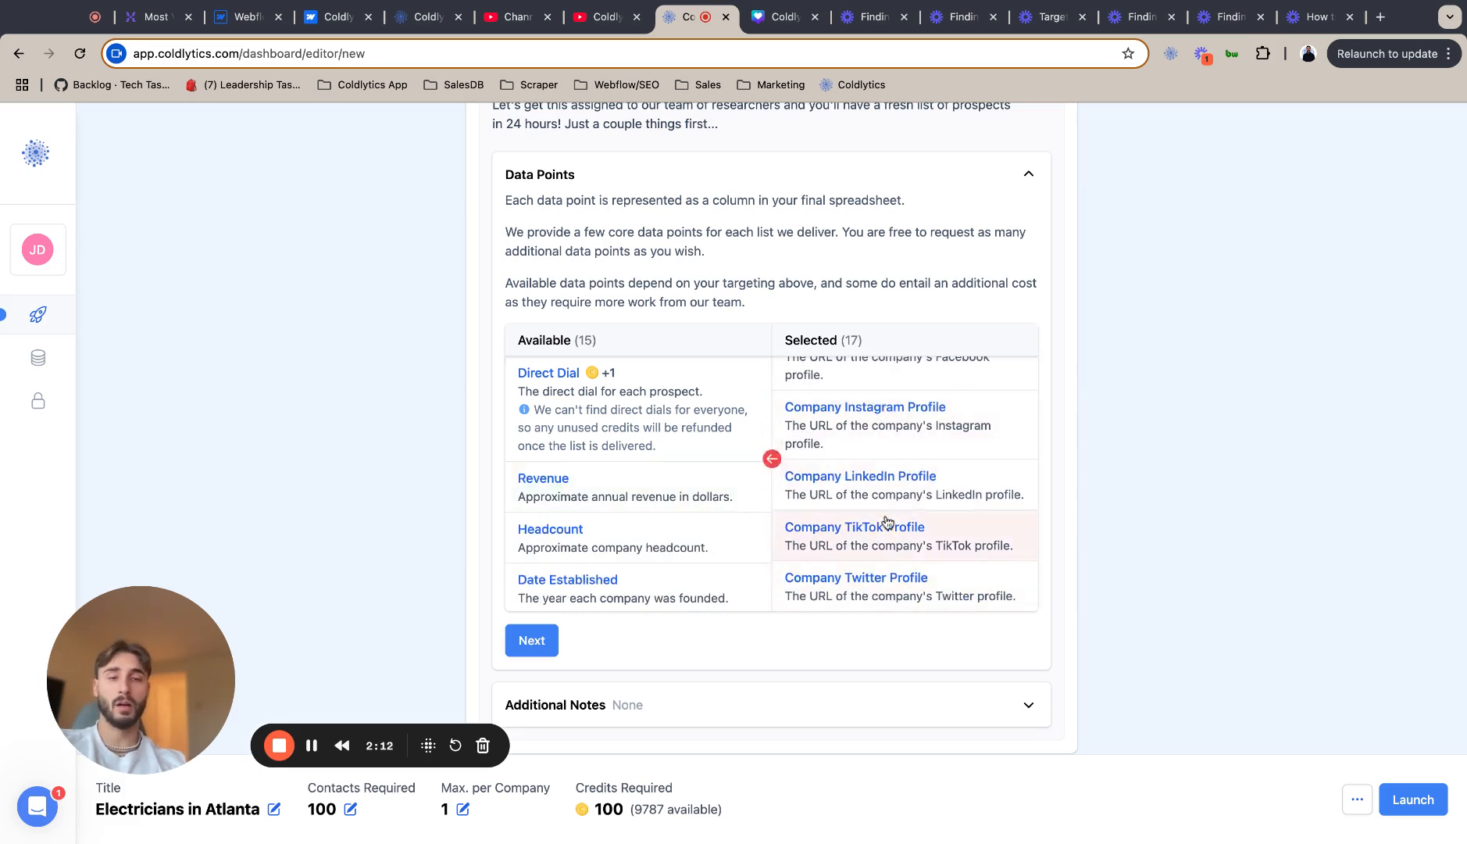
Select the Search Term, Search Location and Search Position data points
{"action": "scroll", "coordinate": [872, 528], "scroll_direction": "down", "scroll_amount": 2}
{"action": "scroll", "coordinate": [883, 520], "scroll_direction": "up", "scroll_amount": 3}
{"action": "scroll", "coordinate": [899, 363], "scroll_direction": "down", "scroll_amount": 3}
{"action": "scroll", "coordinate": [1047, 429], "scroll_direction": "up", "scroll_amount": 2}
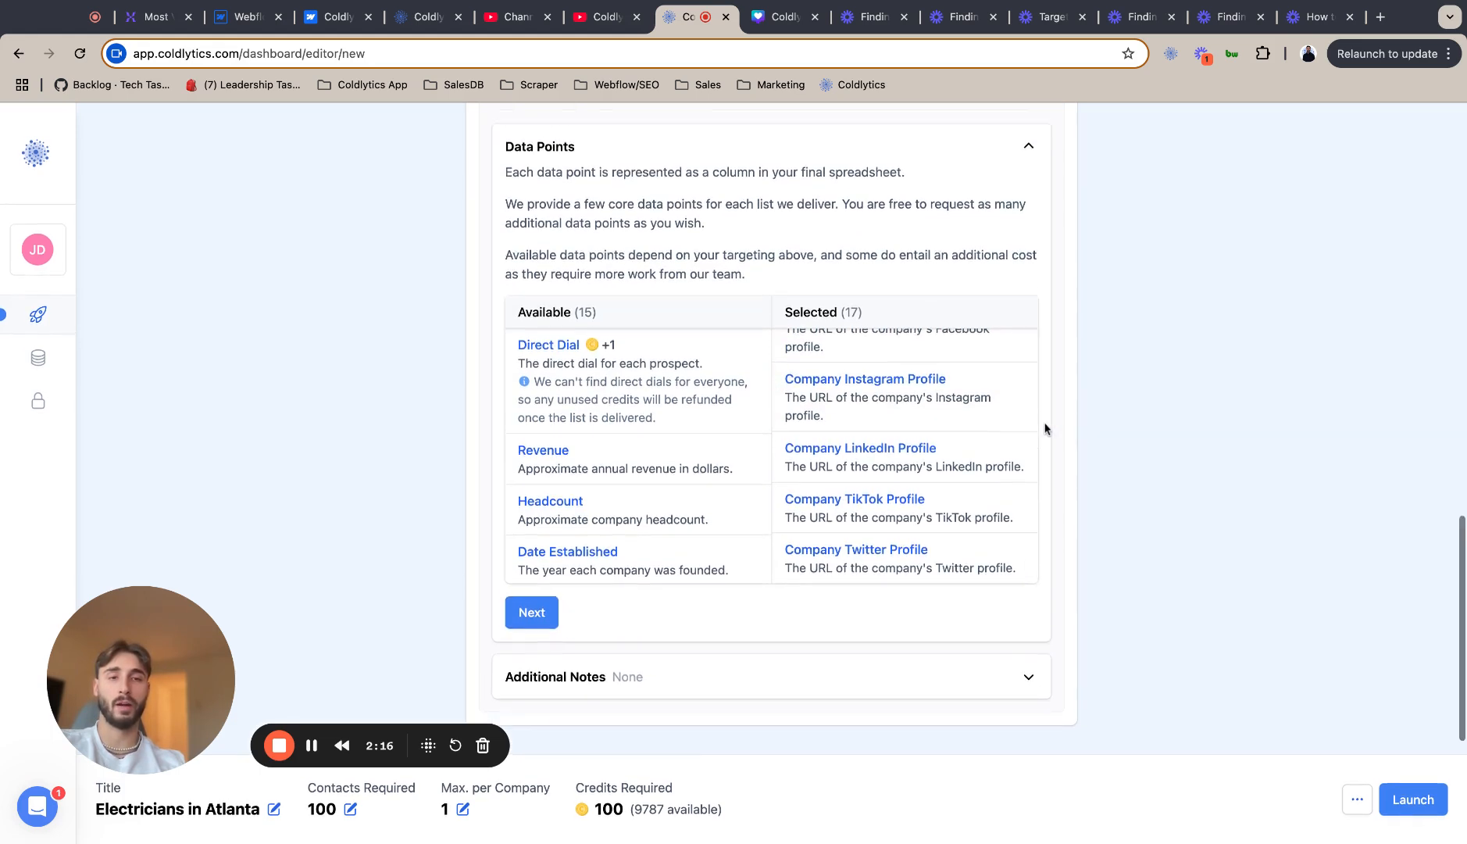
{"action": "scroll", "coordinate": [645, 524], "scroll_direction": "down", "scroll_amount": 5}
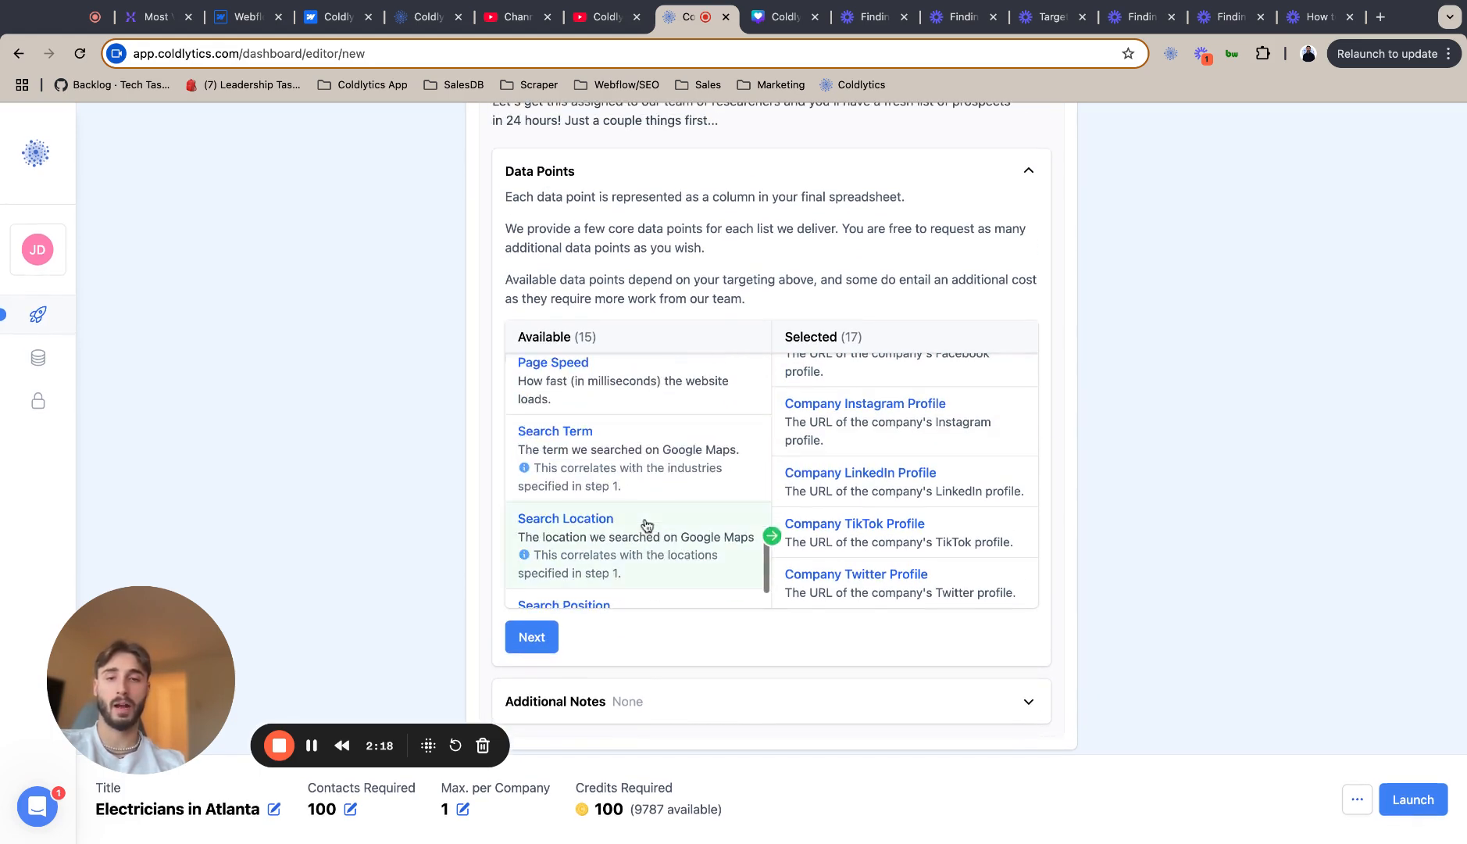
{"action": "left_click", "coordinate": [647, 430]}
{"action": "left_click", "coordinate": [622, 500]}
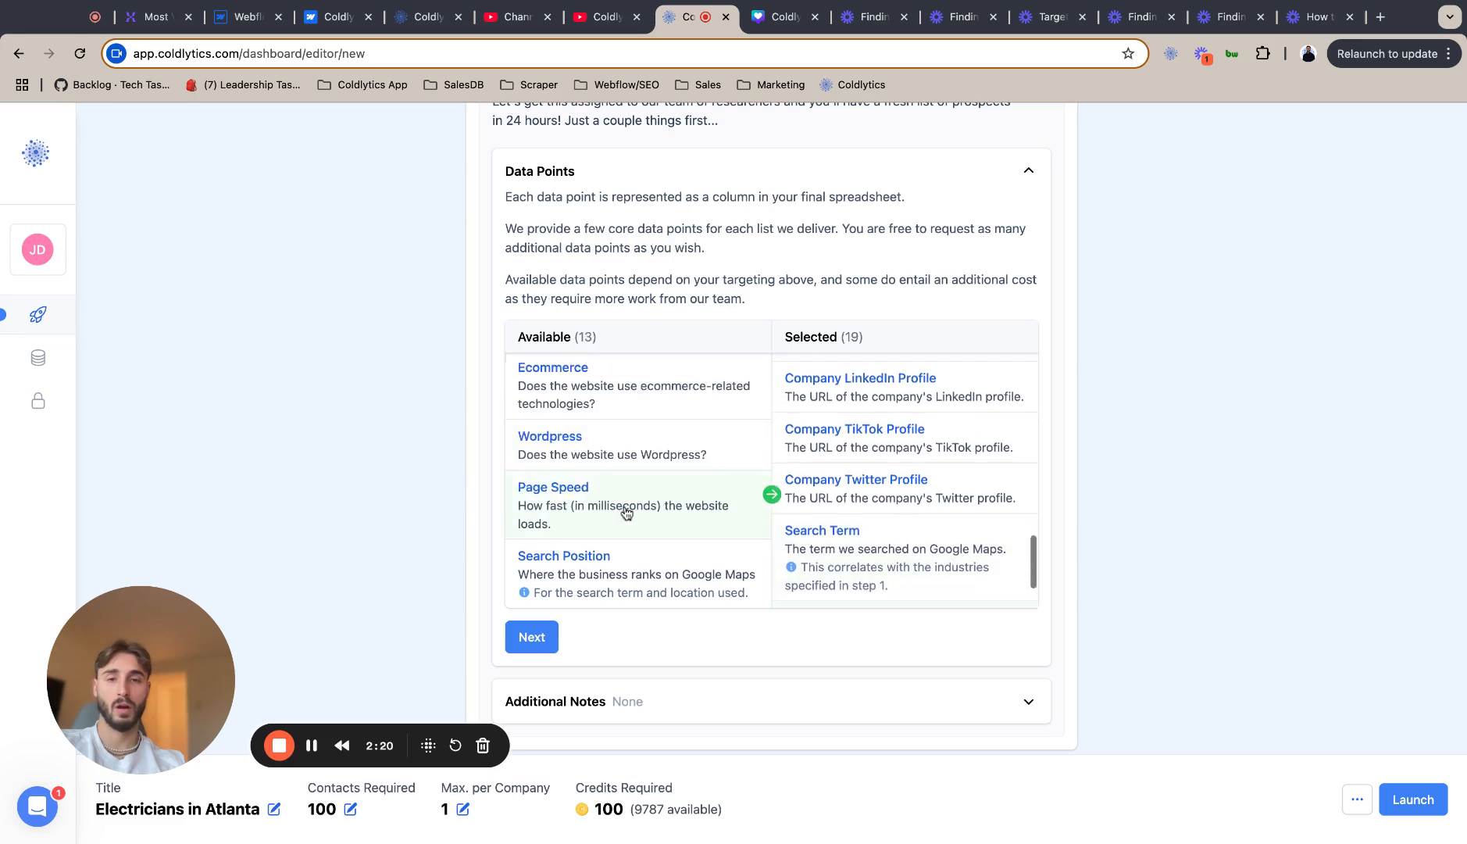
{"action": "left_click", "coordinate": [626, 557]}
{"action": "scroll", "coordinate": [836, 559], "scroll_direction": "up", "scroll_amount": 5}
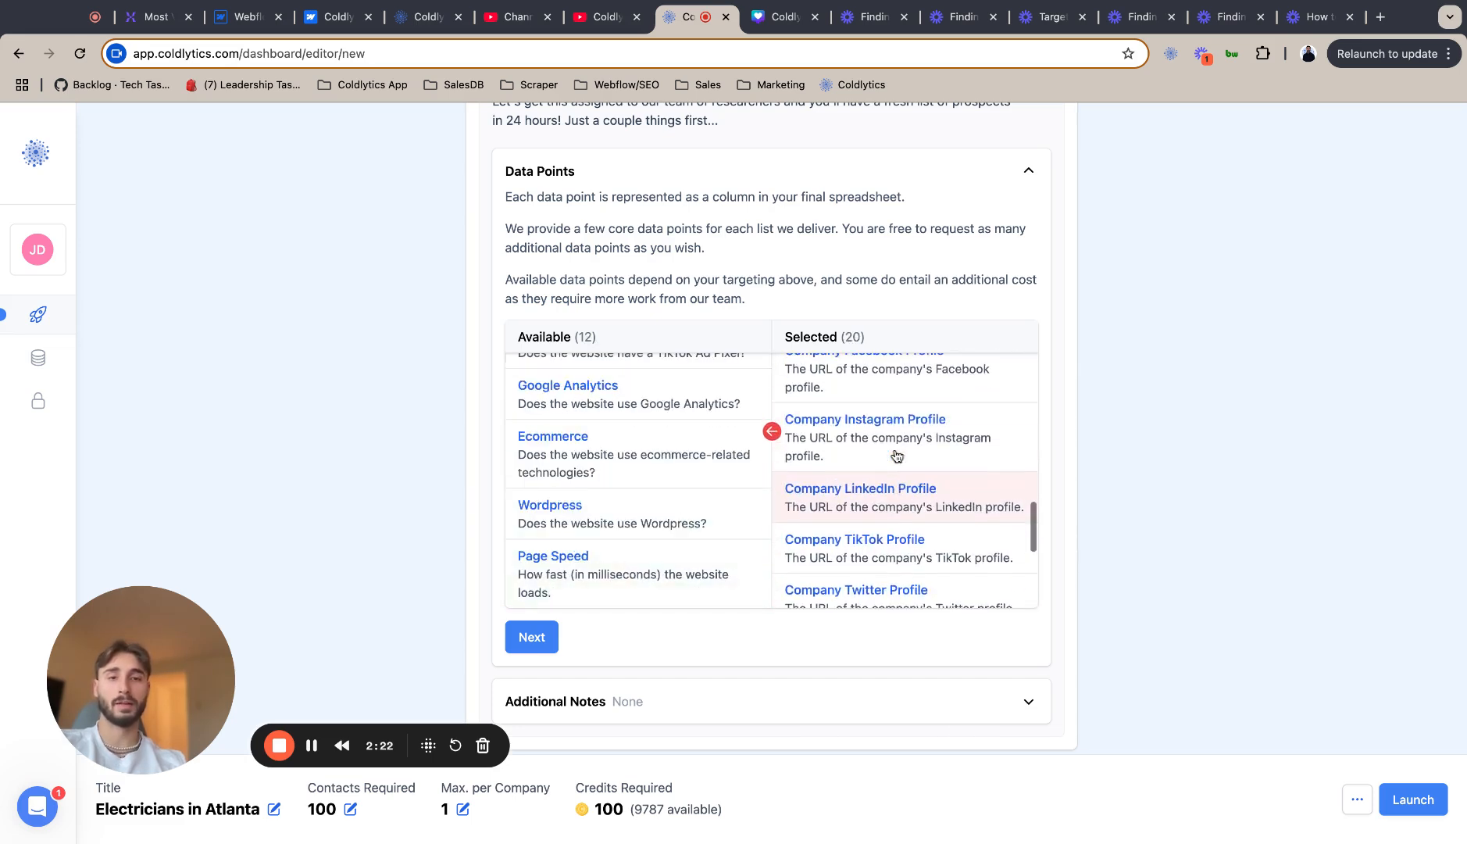
{"action": "scroll", "coordinate": [891, 548], "scroll_direction": "down", "scroll_amount": 2}
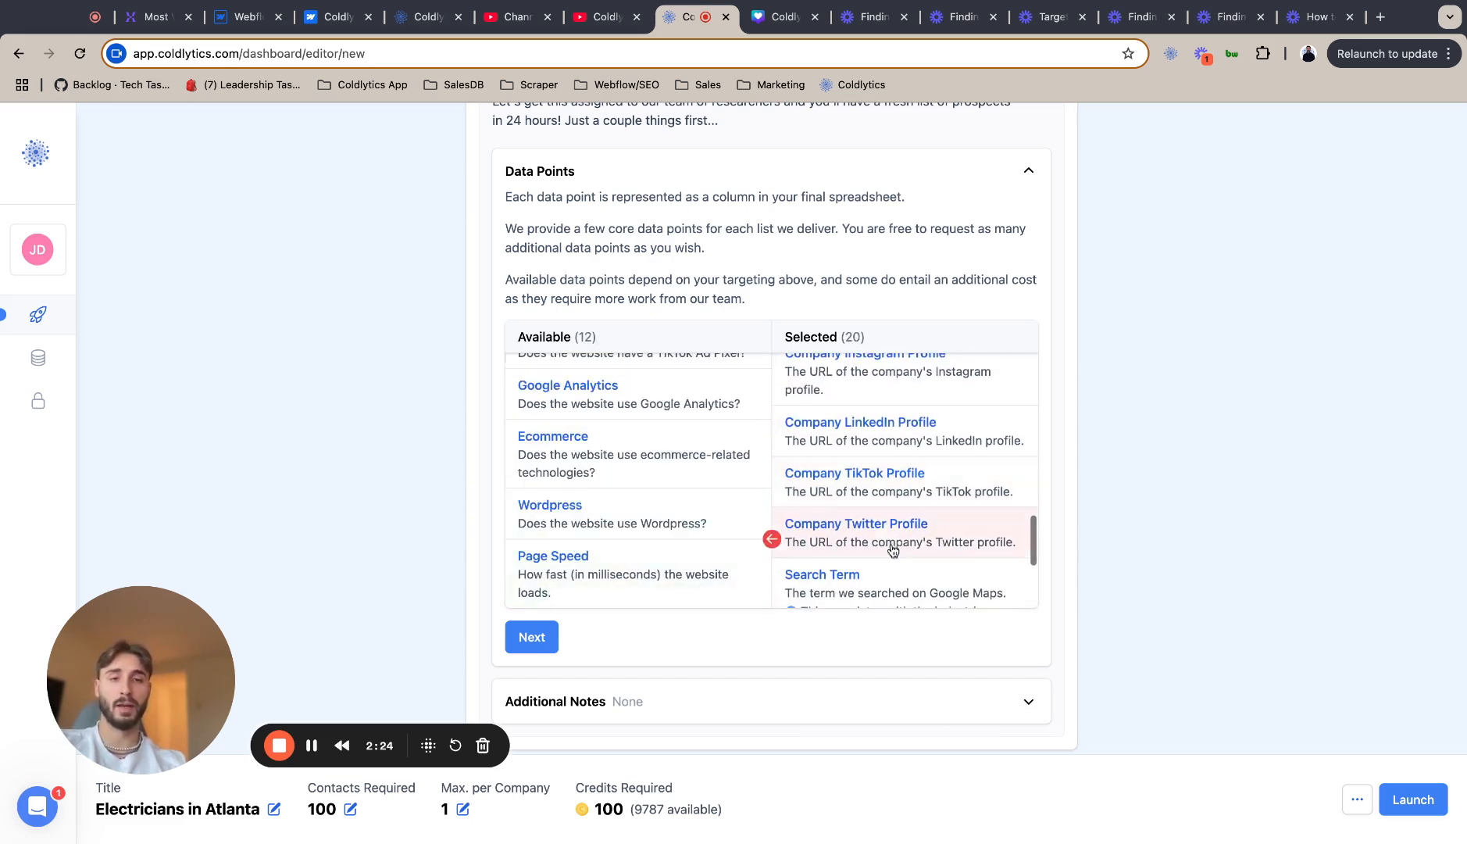
{"action": "scroll", "coordinate": [900, 410], "scroll_direction": "down", "scroll_amount": 4}
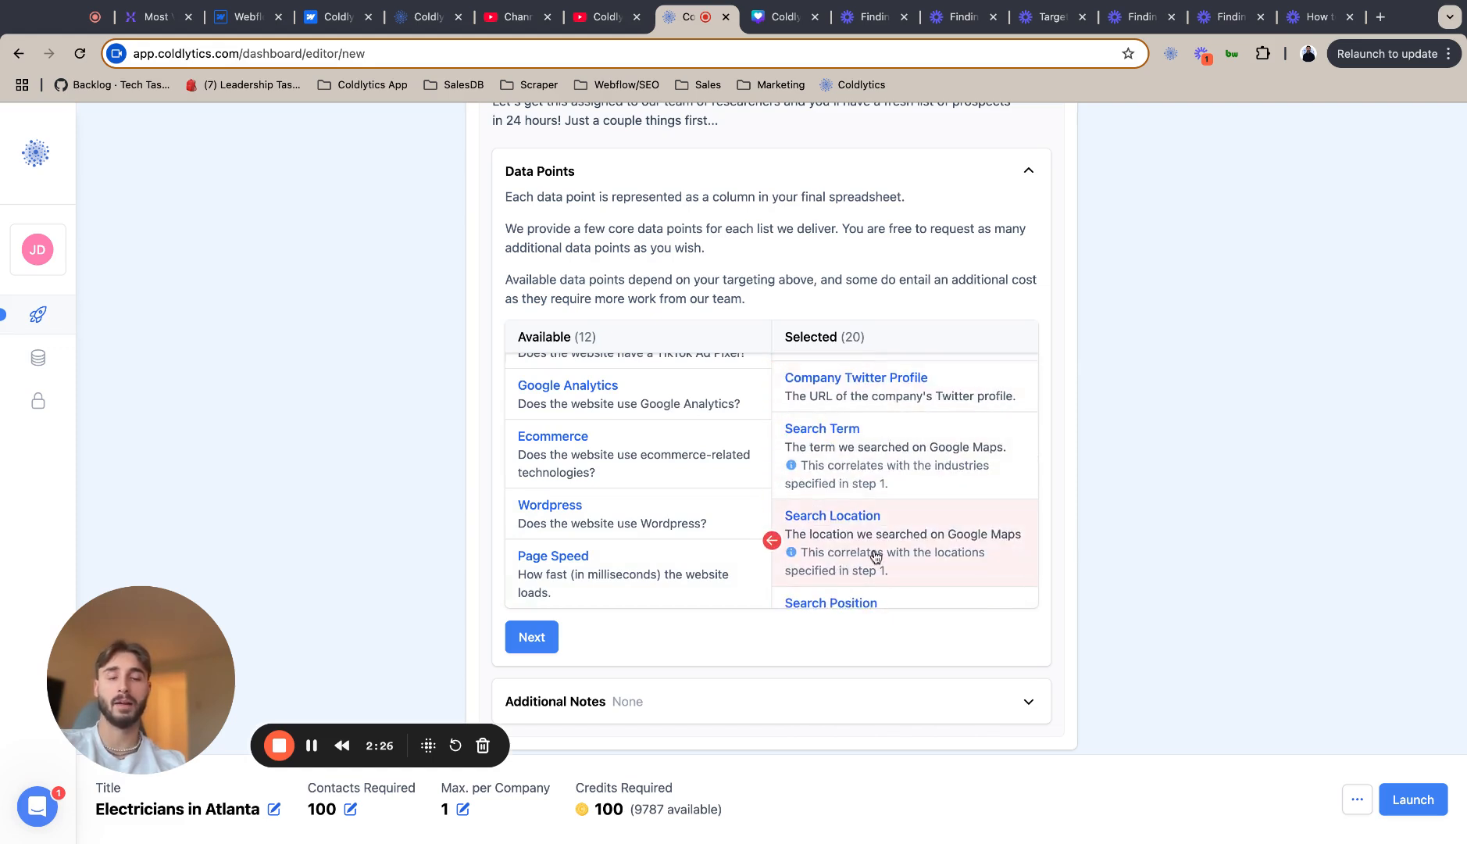
Review the data points chosen so far and add Revenue, Headcount and Date Established to the selection
{"action": "scroll", "coordinate": [875, 557], "scroll_direction": "up", "scroll_amount": 2}
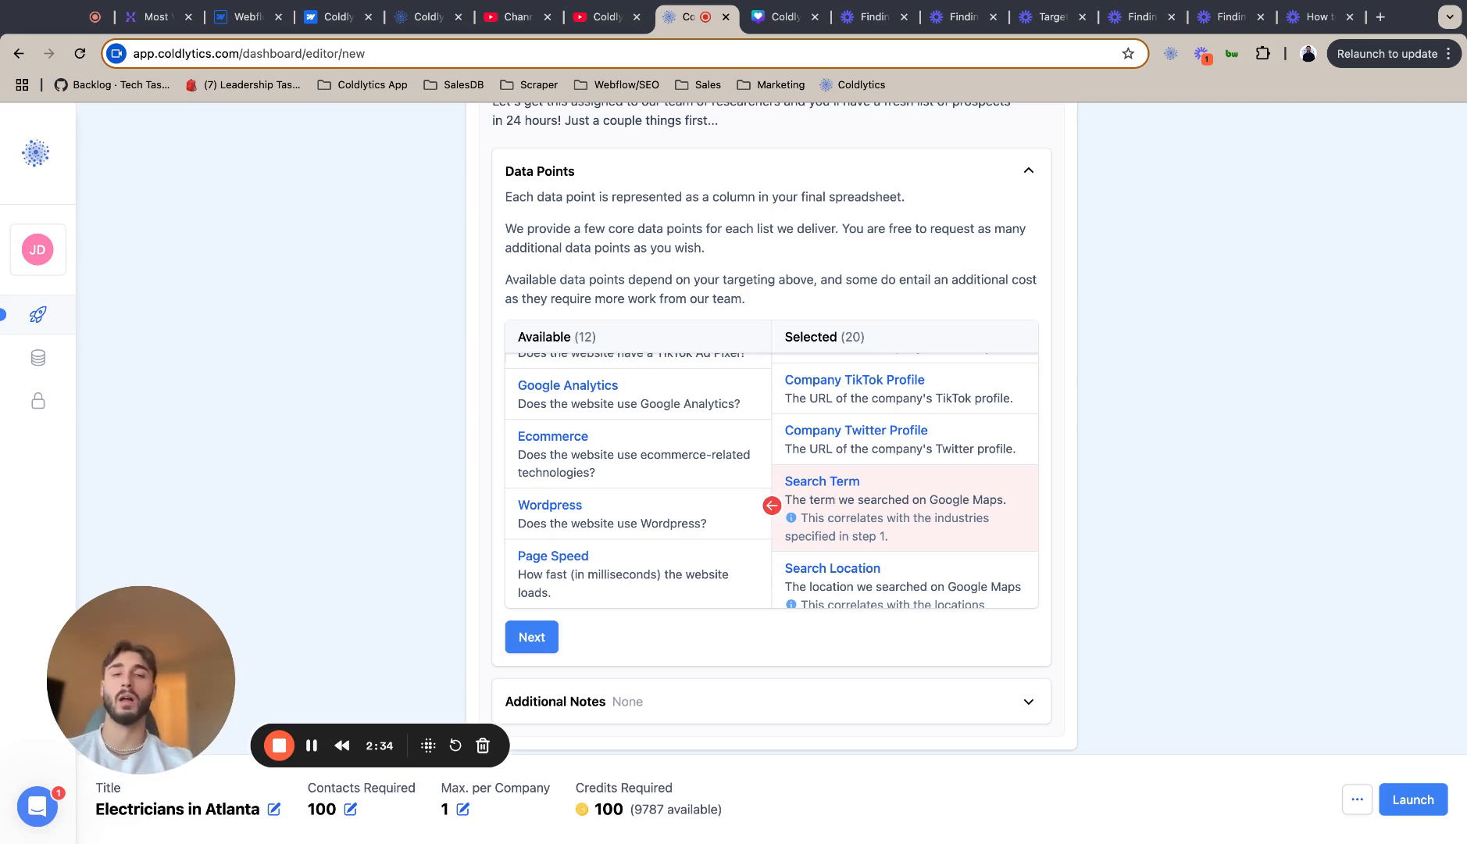
{"action": "scroll", "coordinate": [899, 508], "scroll_direction": "up", "scroll_amount": 3}
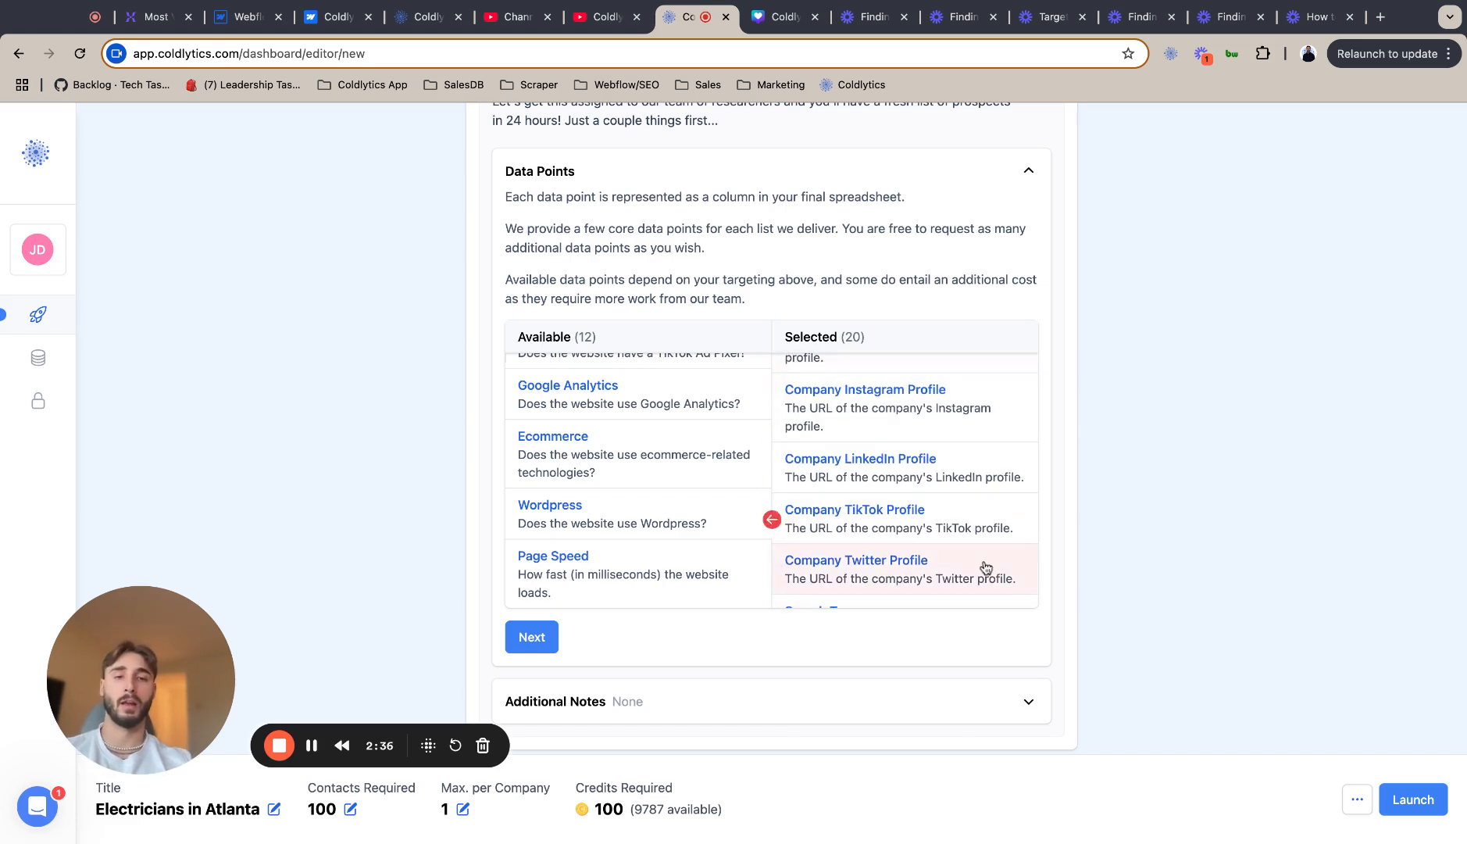
{"action": "scroll", "coordinate": [899, 567], "scroll_direction": "down", "scroll_amount": 3}
{"action": "scroll", "coordinate": [804, 504], "scroll_direction": "up", "scroll_amount": 3}
{"action": "scroll", "coordinate": [694, 446], "scroll_direction": "up", "scroll_amount": 5}
{"action": "scroll", "coordinate": [694, 446], "scroll_direction": "up", "scroll_amount": 3}
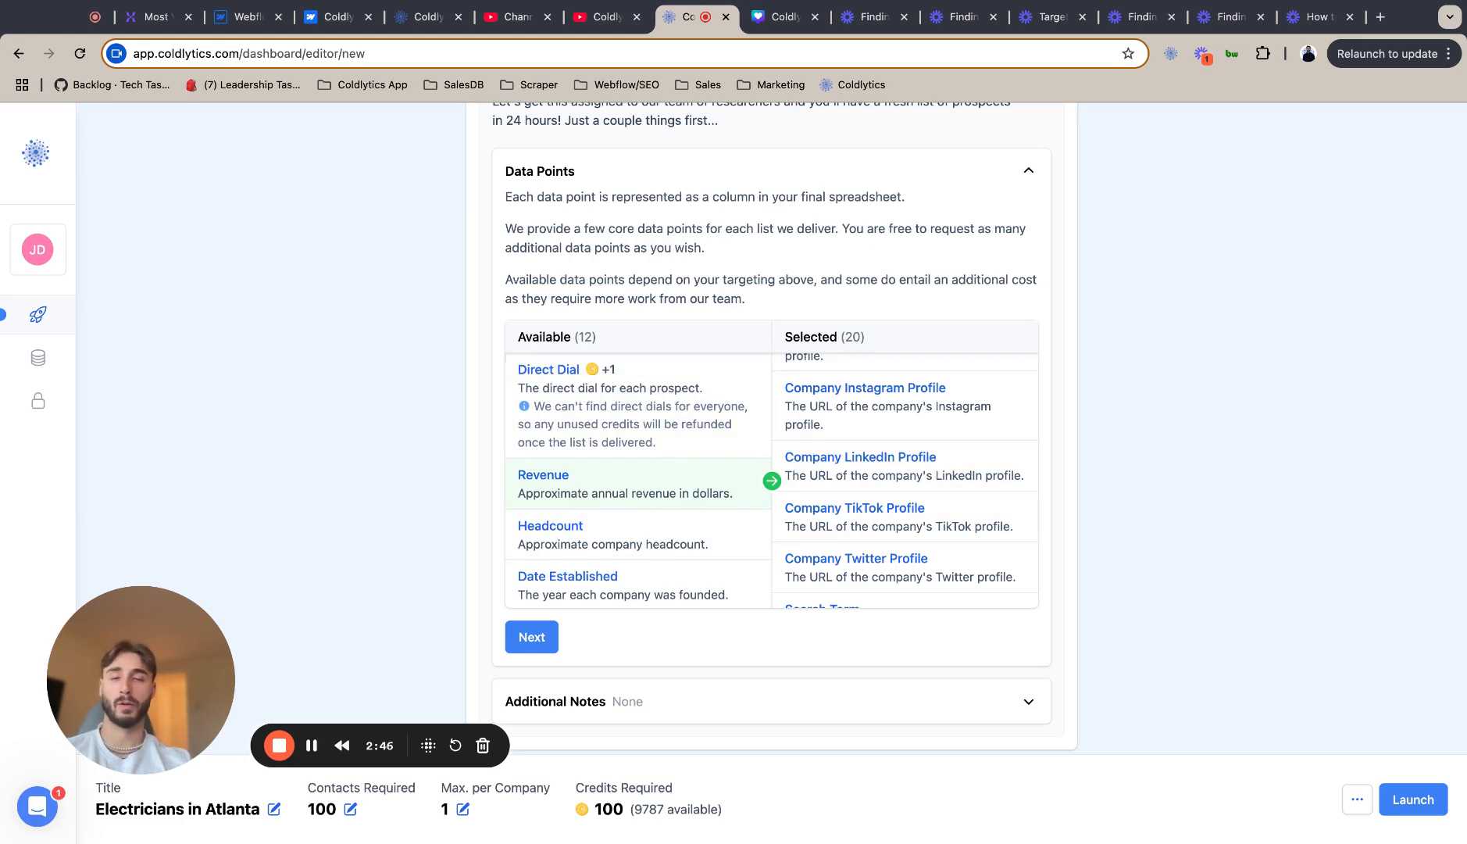
{"action": "left_click", "coordinate": [579, 489]}
{"action": "left_click", "coordinate": [580, 489]}
{"action": "left_click", "coordinate": [580, 489]}
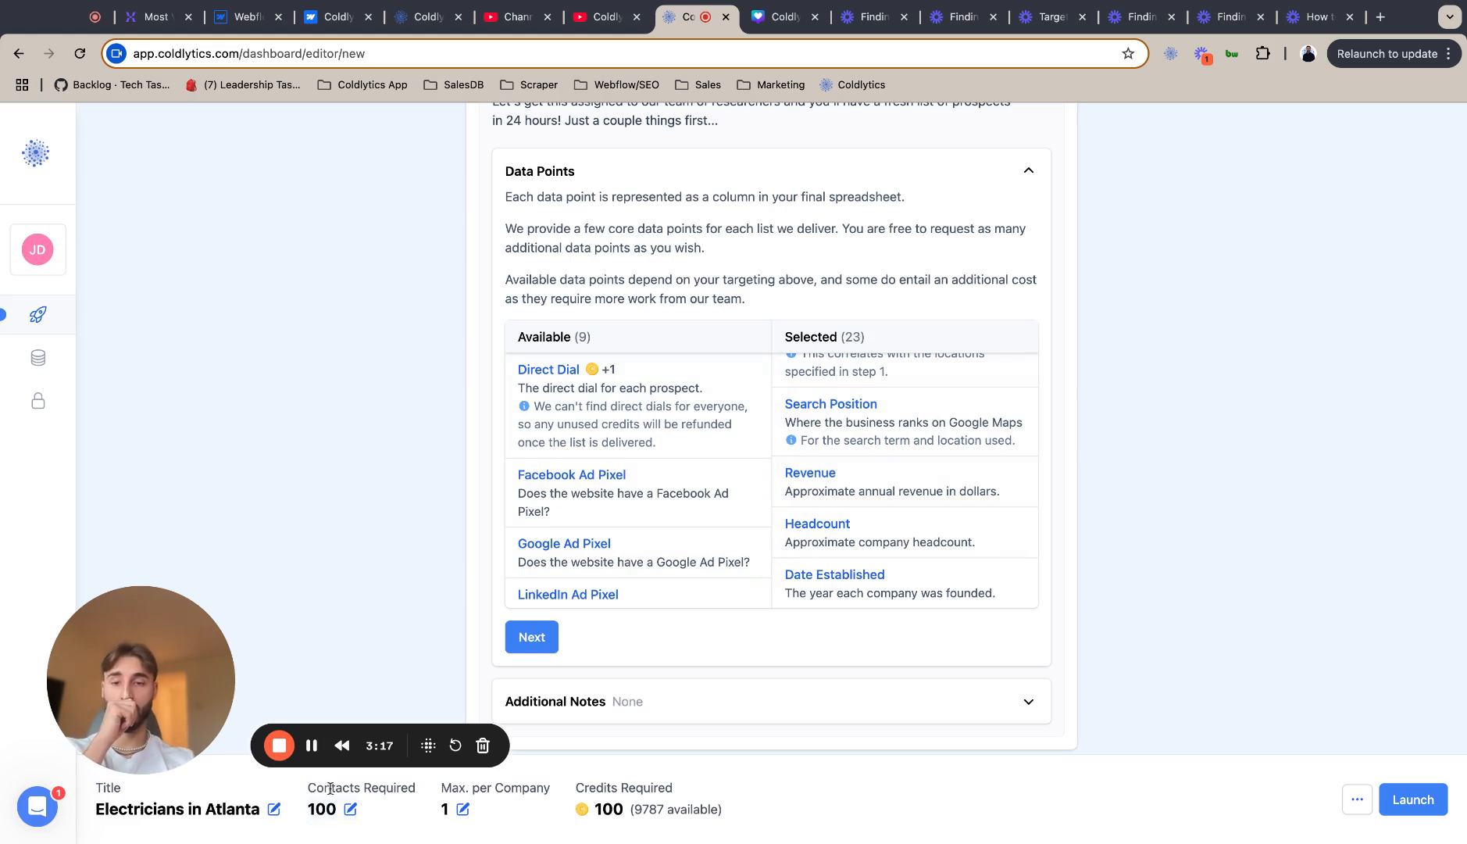
Select the Facebook, Google, LinkedIn and TikTok Ad Pixel data points
{"action": "left_click", "coordinate": [674, 495]}
{"action": "left_click", "coordinate": [673, 495]}
{"action": "left_click", "coordinate": [674, 497]}
{"action": "left_click", "coordinate": [674, 497]}
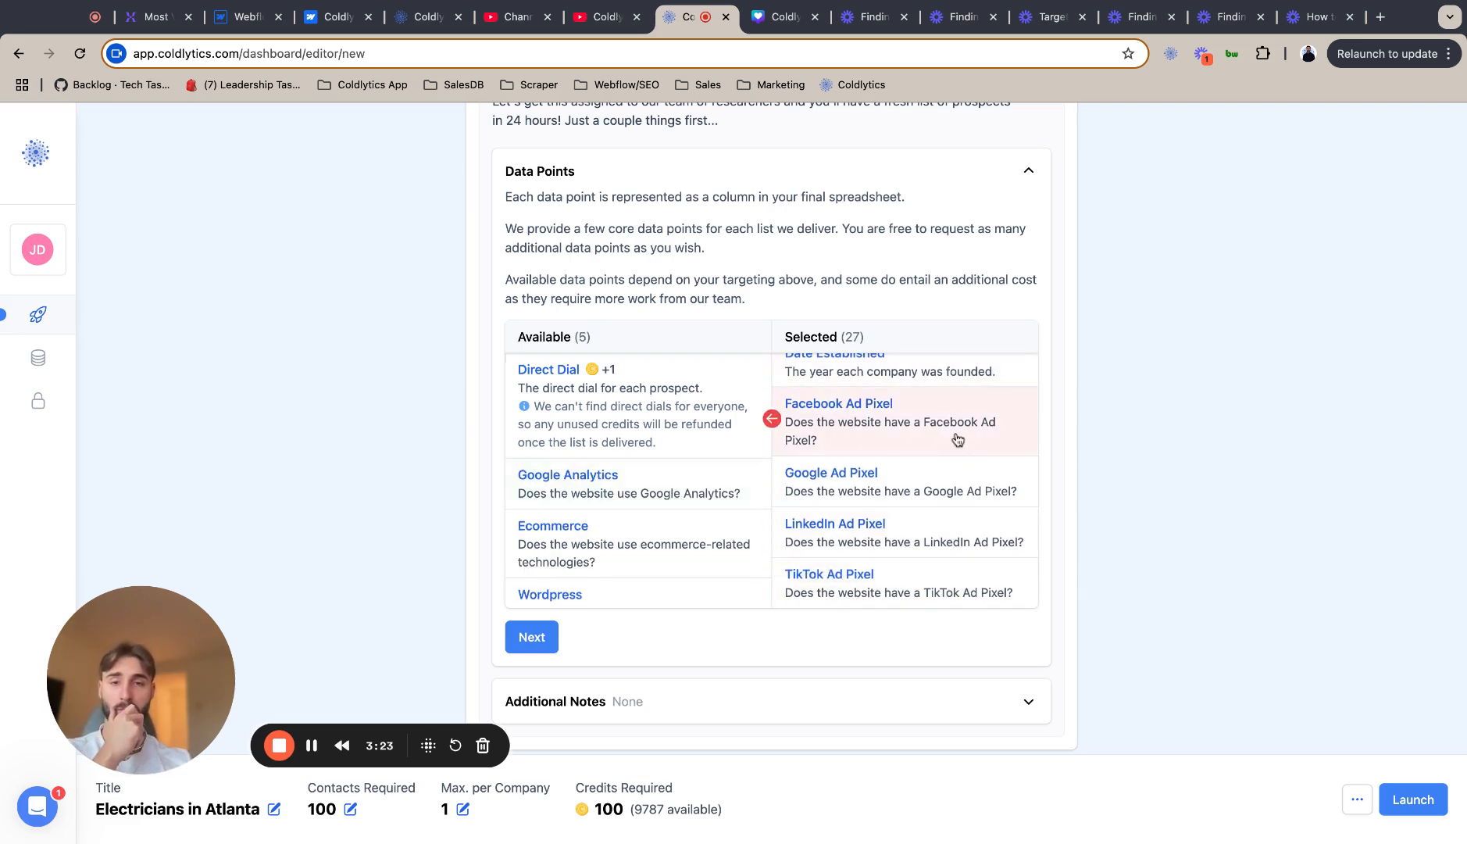
Select the Google Analytics, Ecommerce, Wordpress and Page Speed data points, leaving Direct Dial unselected
{"action": "left_click", "coordinate": [600, 488]}
{"action": "left_click", "coordinate": [600, 491]}
{"action": "left_click", "coordinate": [600, 491]}
{"action": "left_click", "coordinate": [600, 490]}
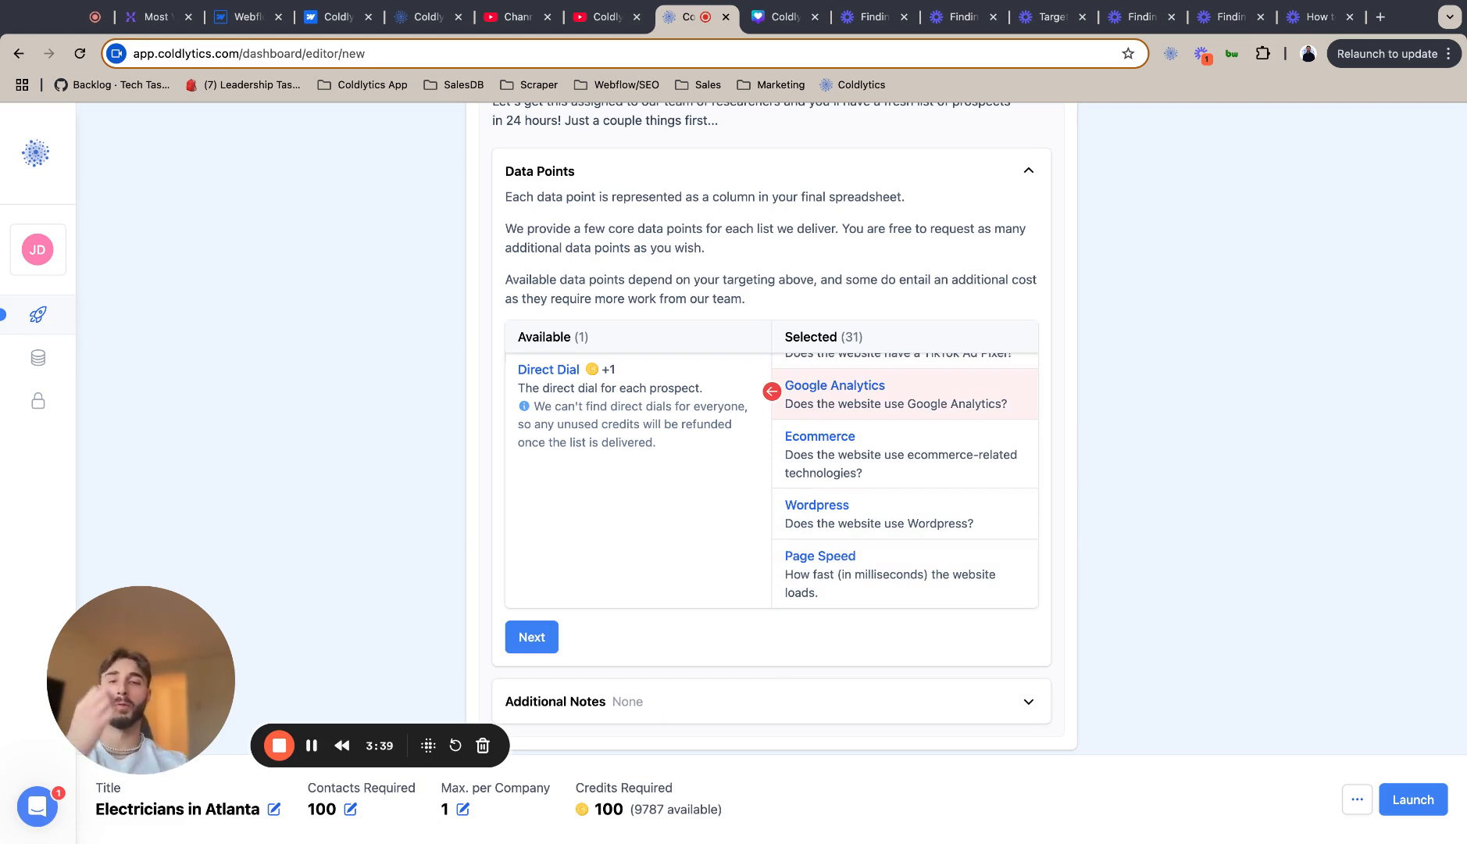
Finish the Deliver stage with the additional notes left blank and save the task as a draft
{"action": "left_click", "coordinate": [541, 635]}
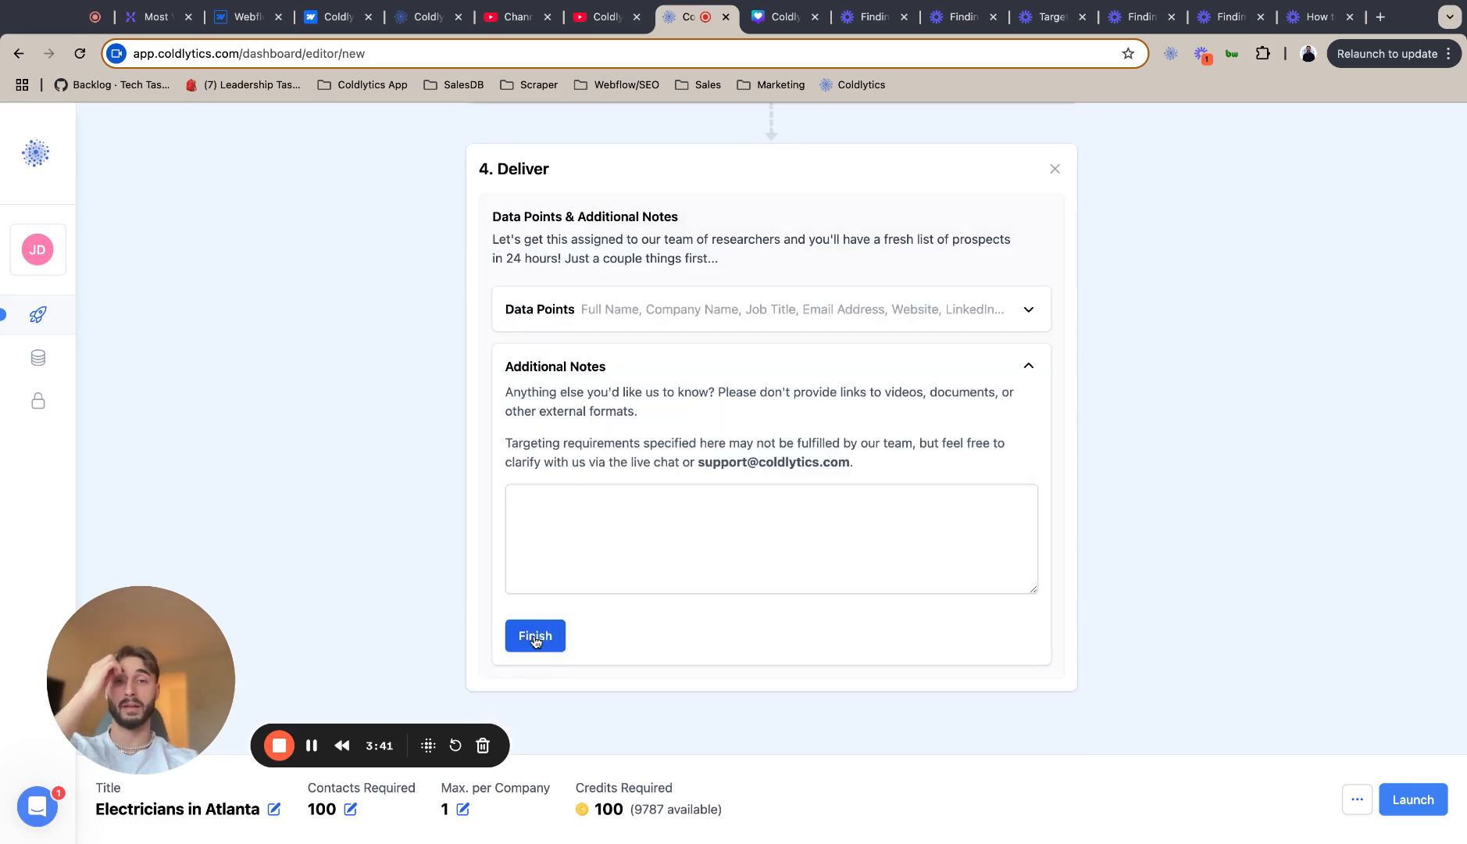
{"action": "left_click", "coordinate": [535, 635]}
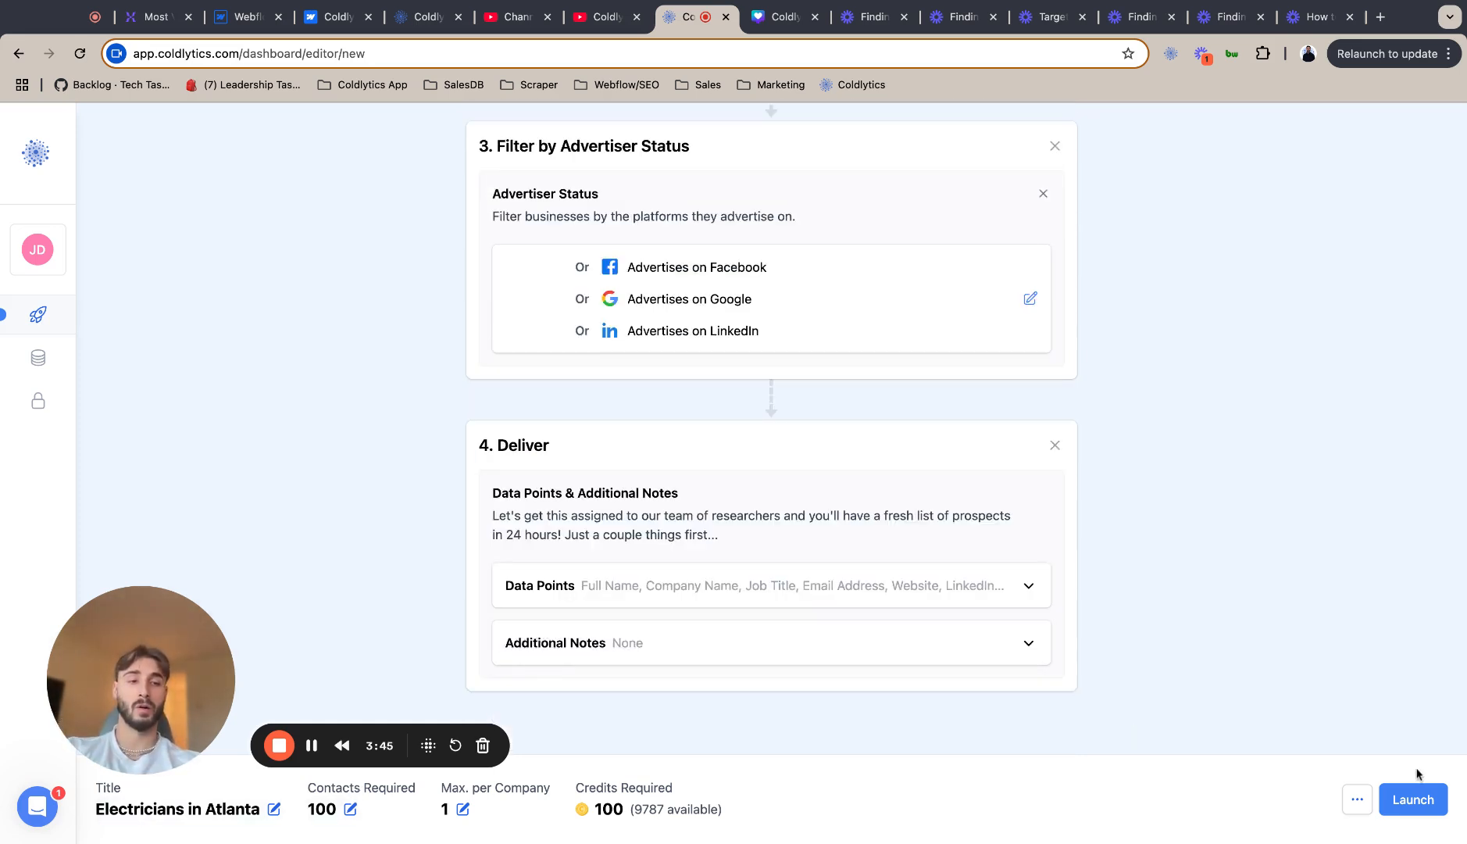
{"action": "left_click", "coordinate": [1357, 796]}
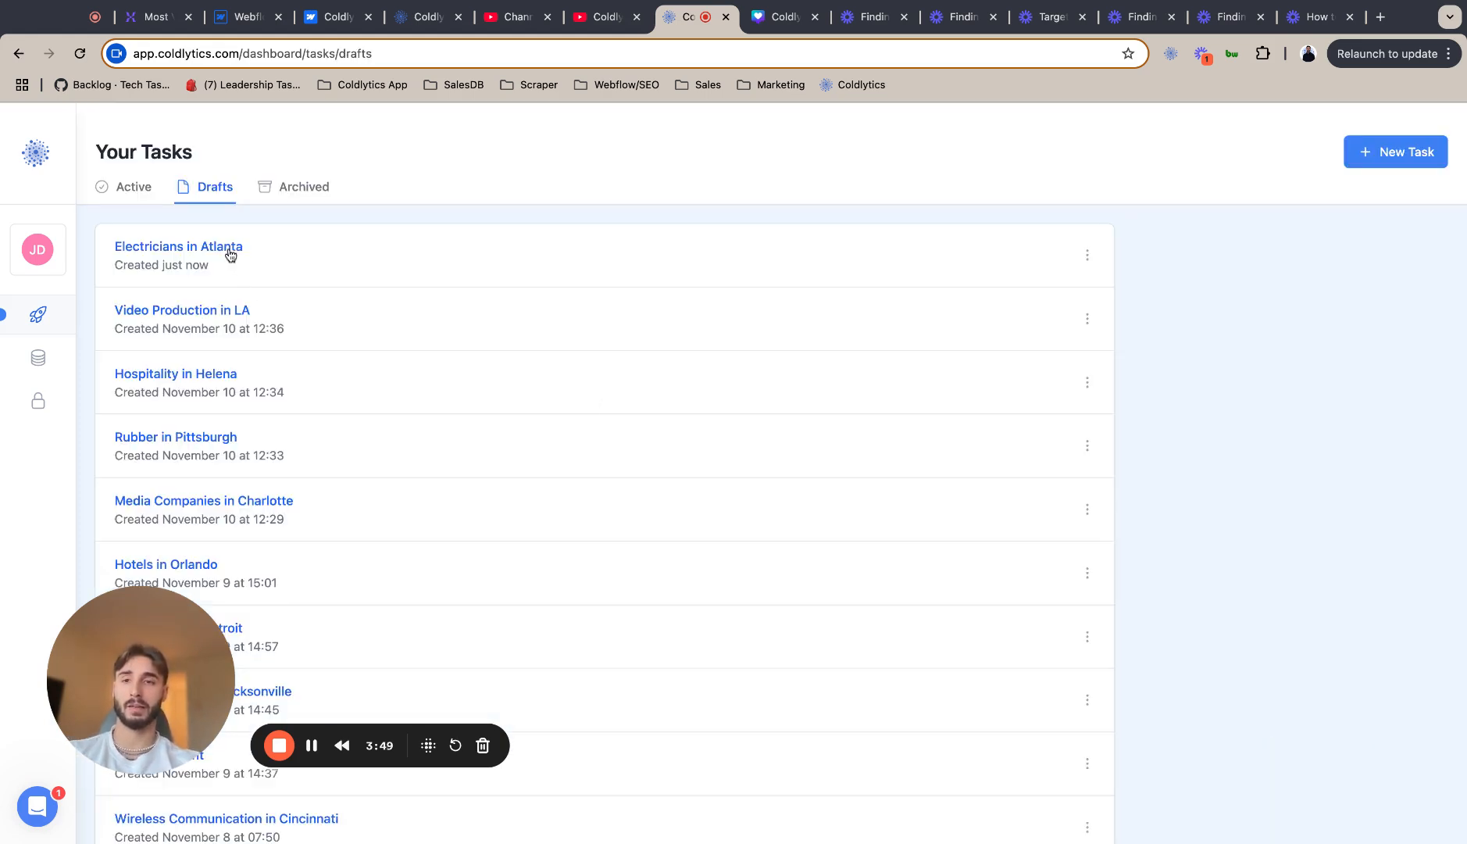
Reopen the Electricians in Atlanta draft and launch it
{"action": "left_click", "coordinate": [229, 254]}
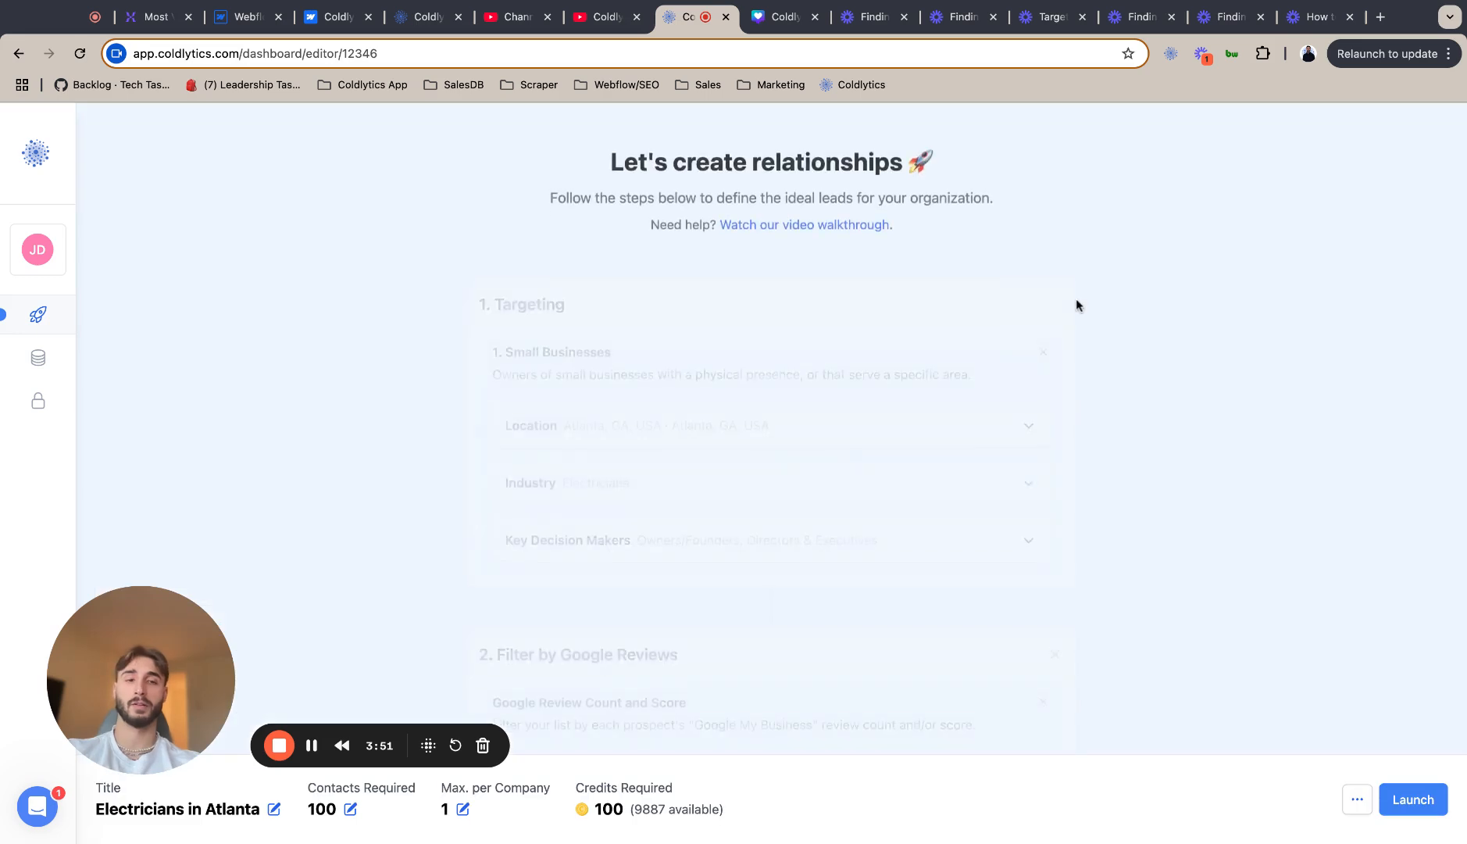
{"action": "left_click", "coordinate": [1406, 805]}
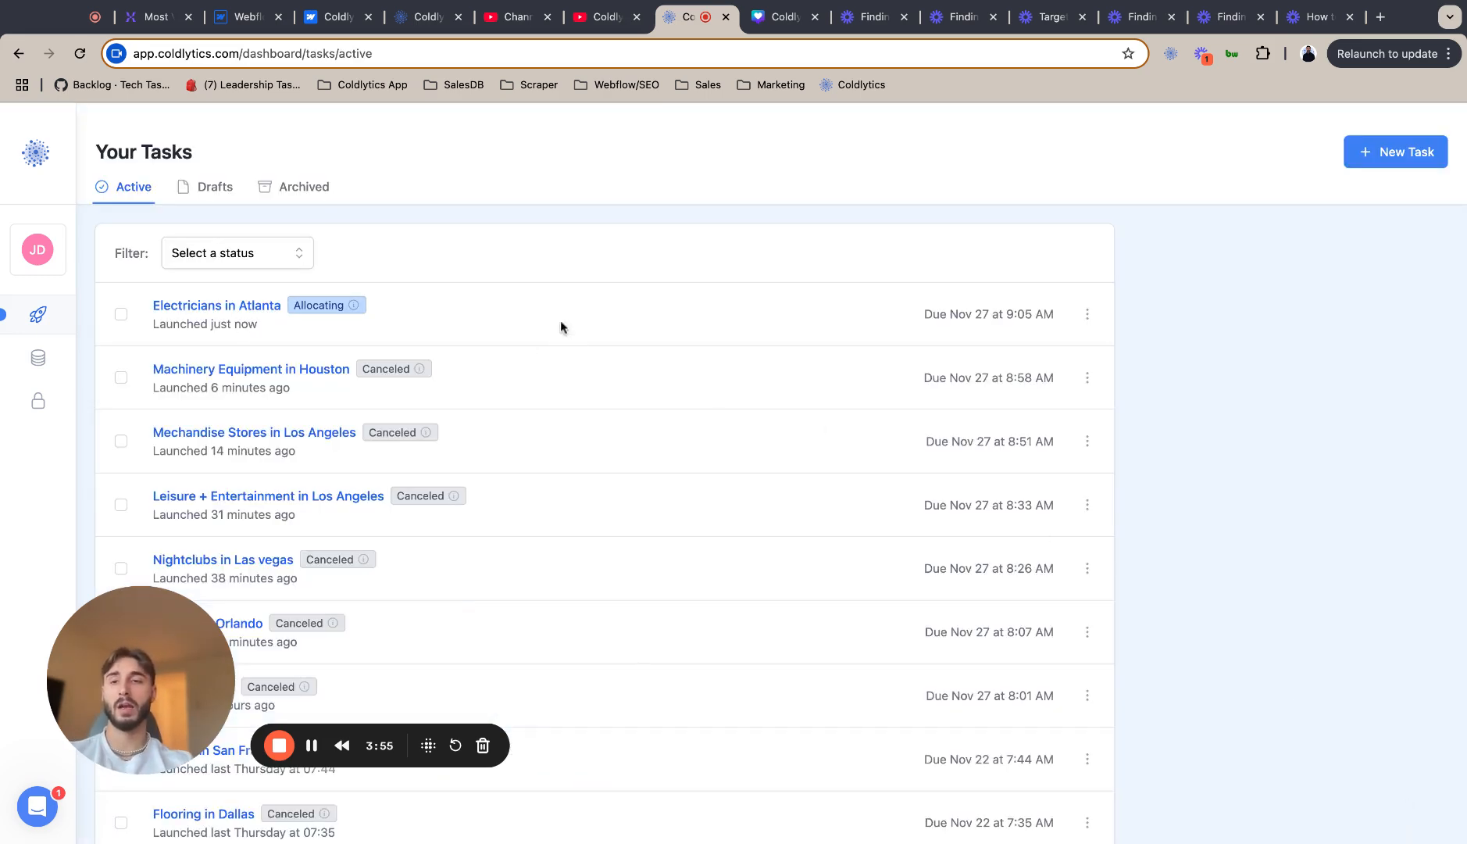